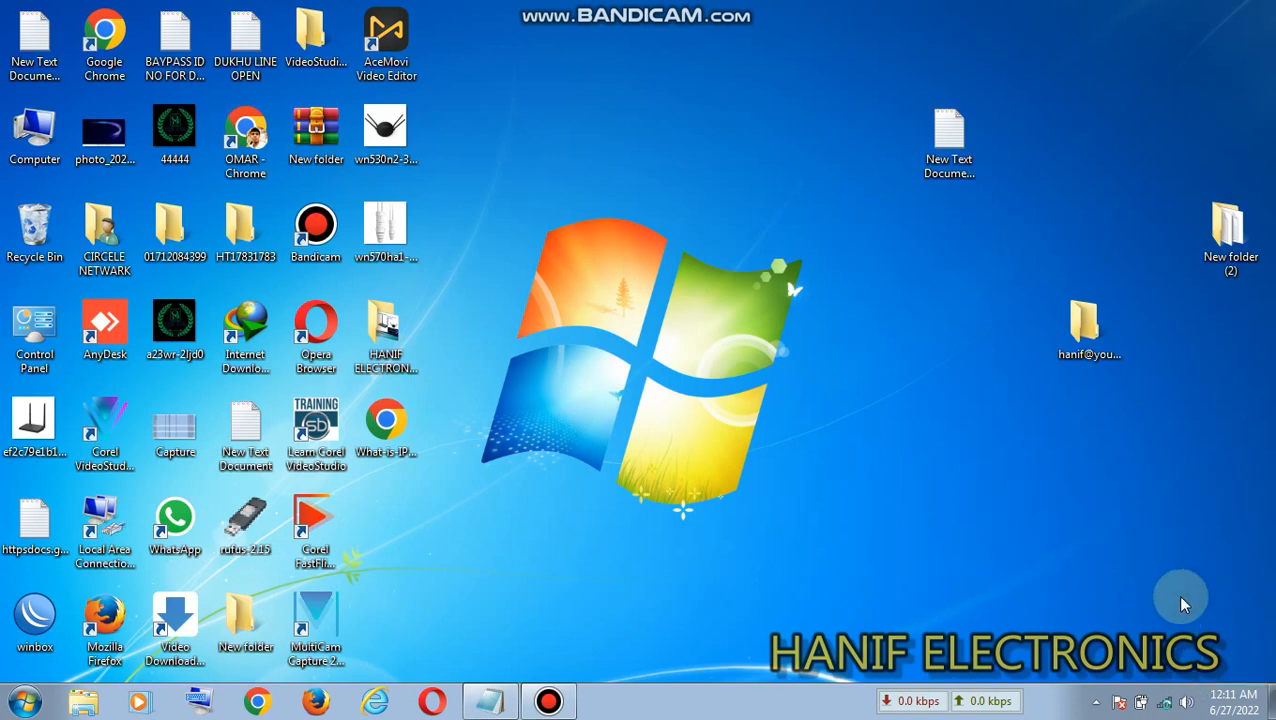
- Connect the computer to the Tenda_888888 wireless network and check the connection in the network list
click(1168, 704)
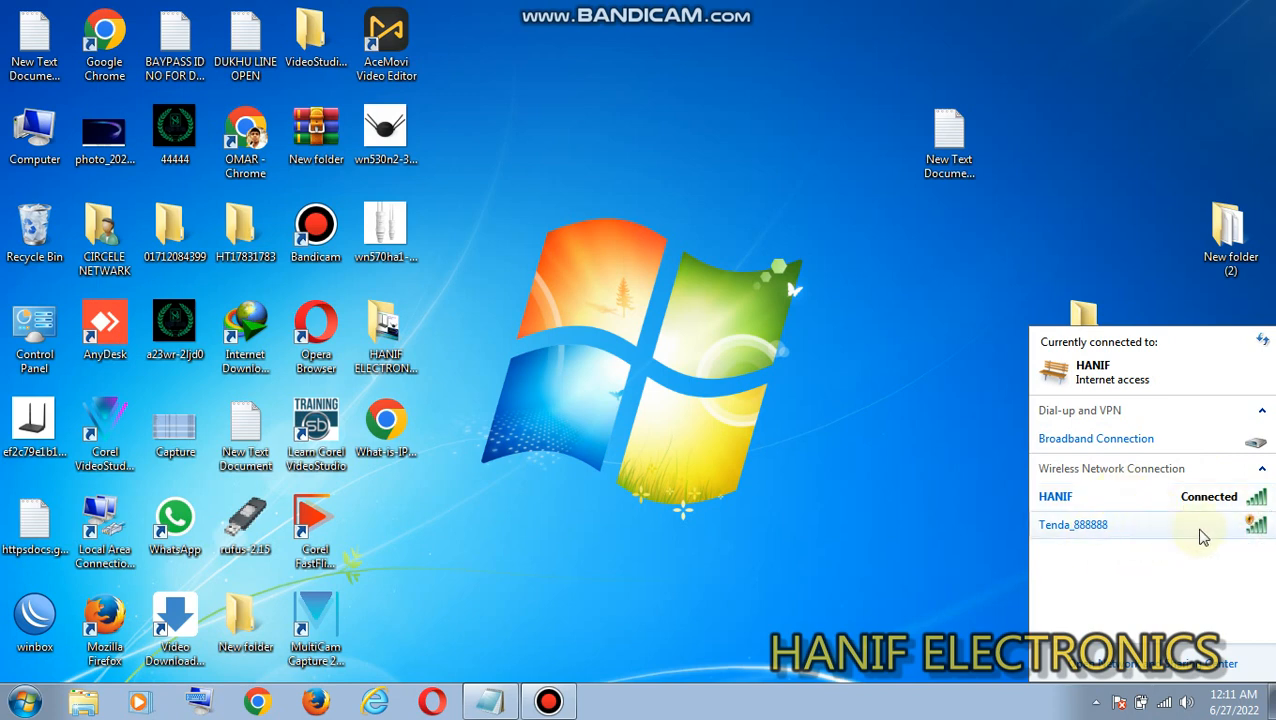
click(1162, 524)
click(1233, 595)
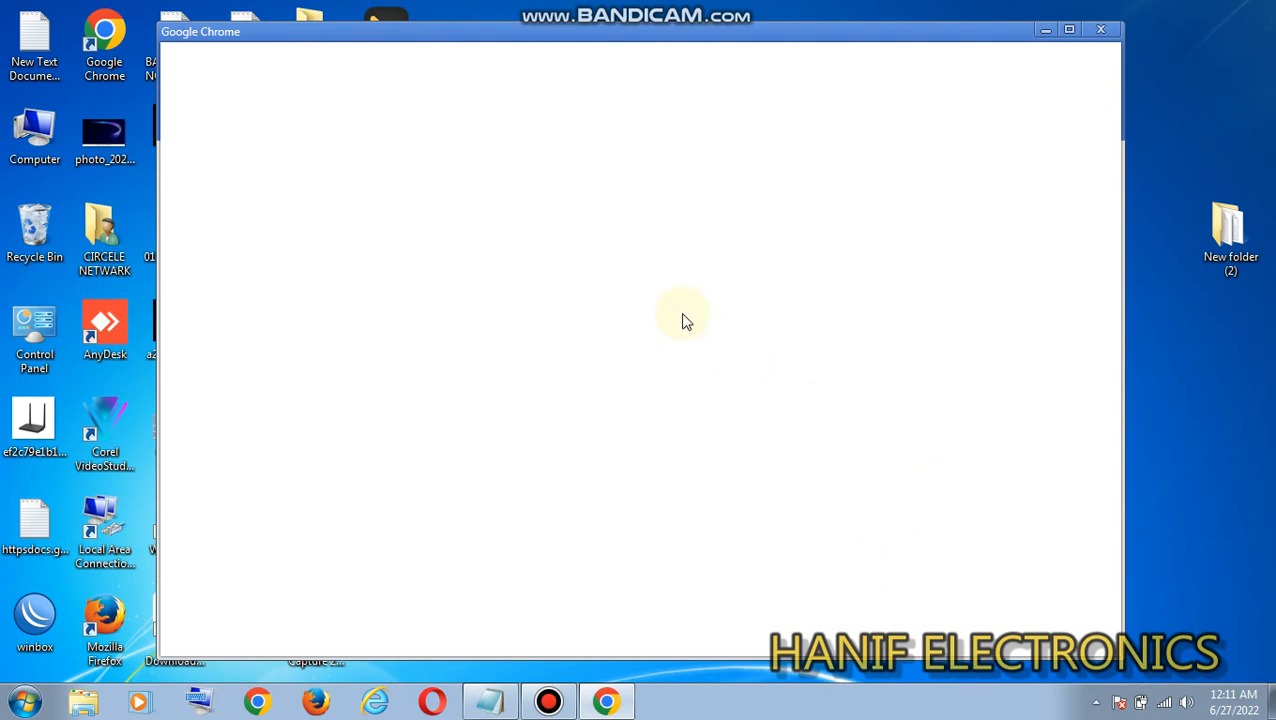
click(1163, 702)
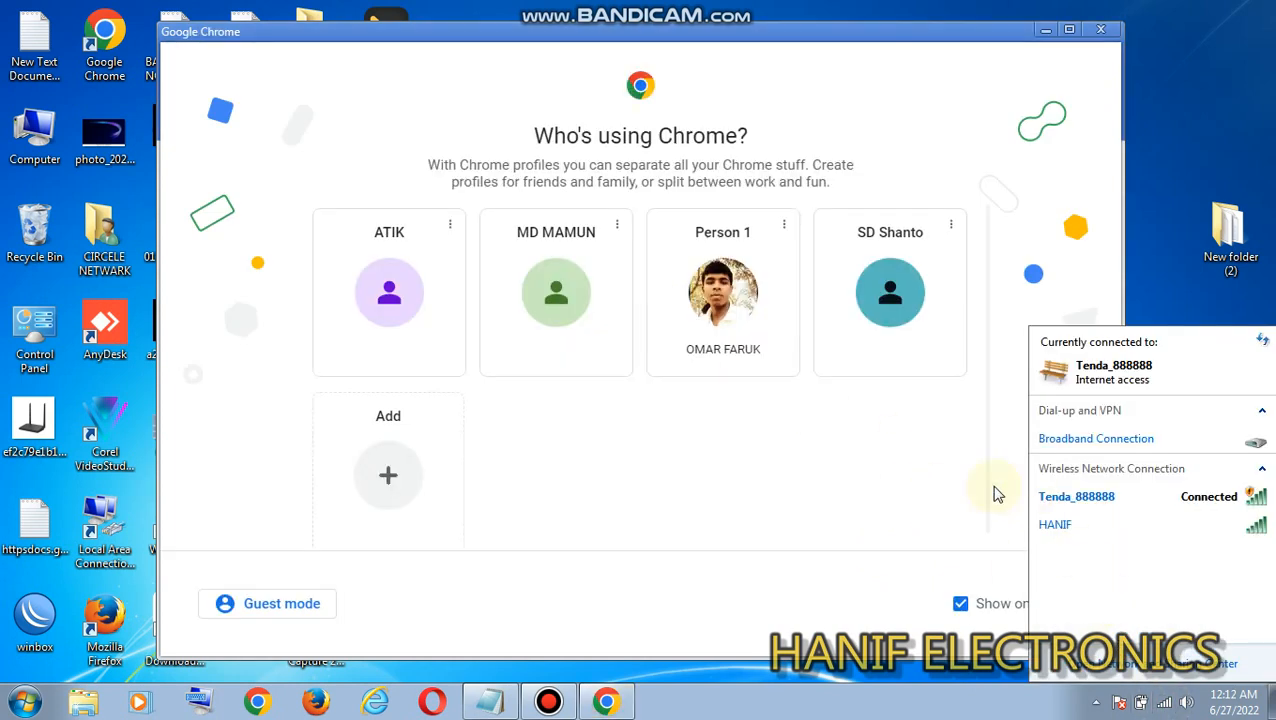
- Open Chrome with the Person 1 profile and try to load google.com
click(694, 350)
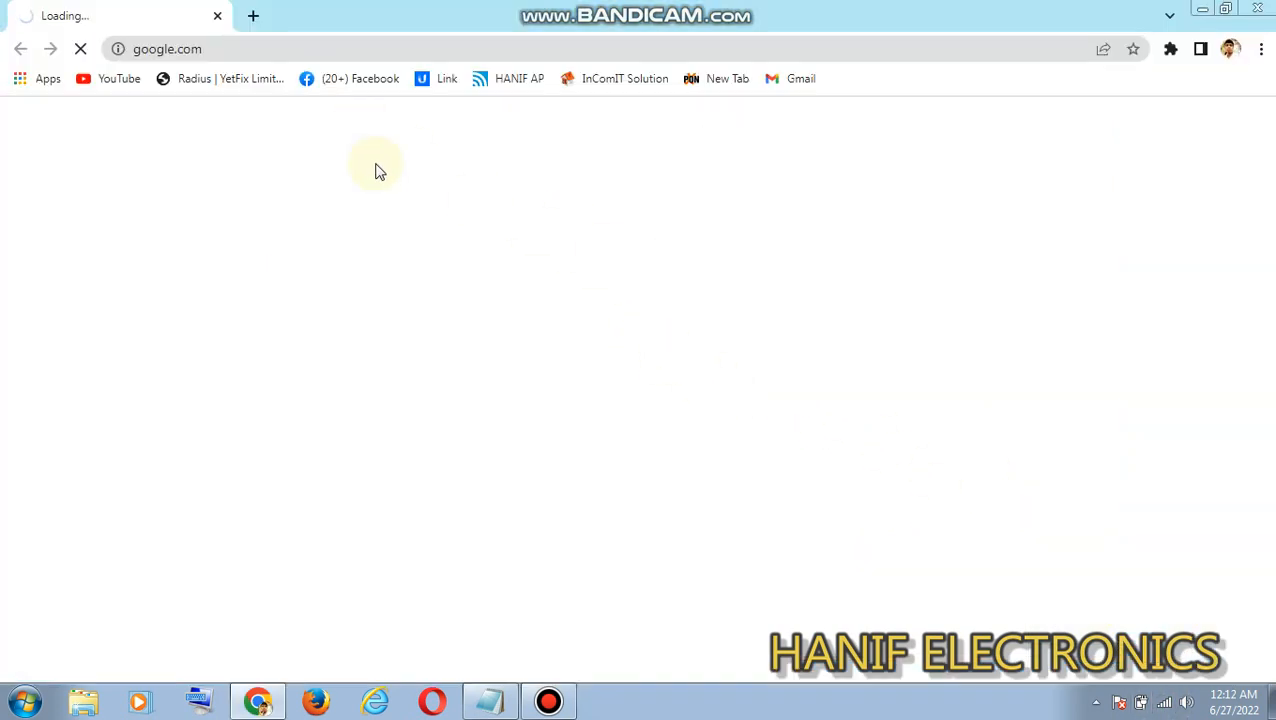
click(217, 50)
triple_click(217, 50)
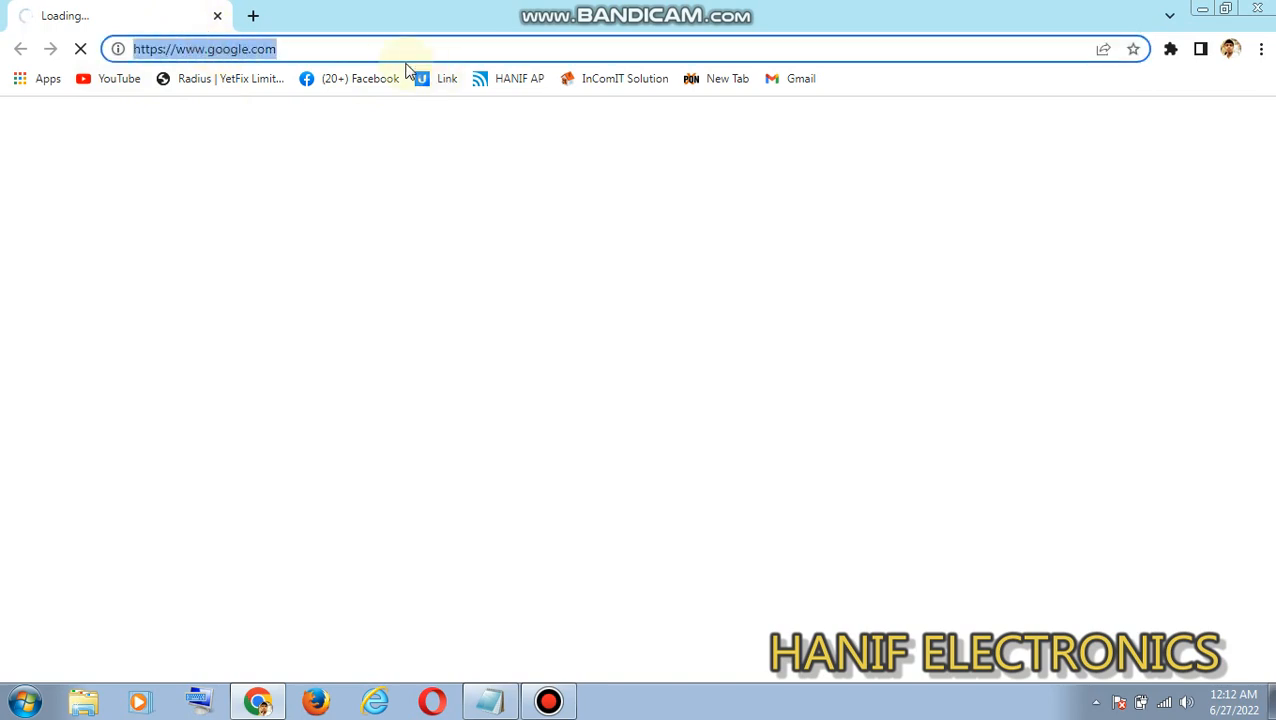
key(Return)
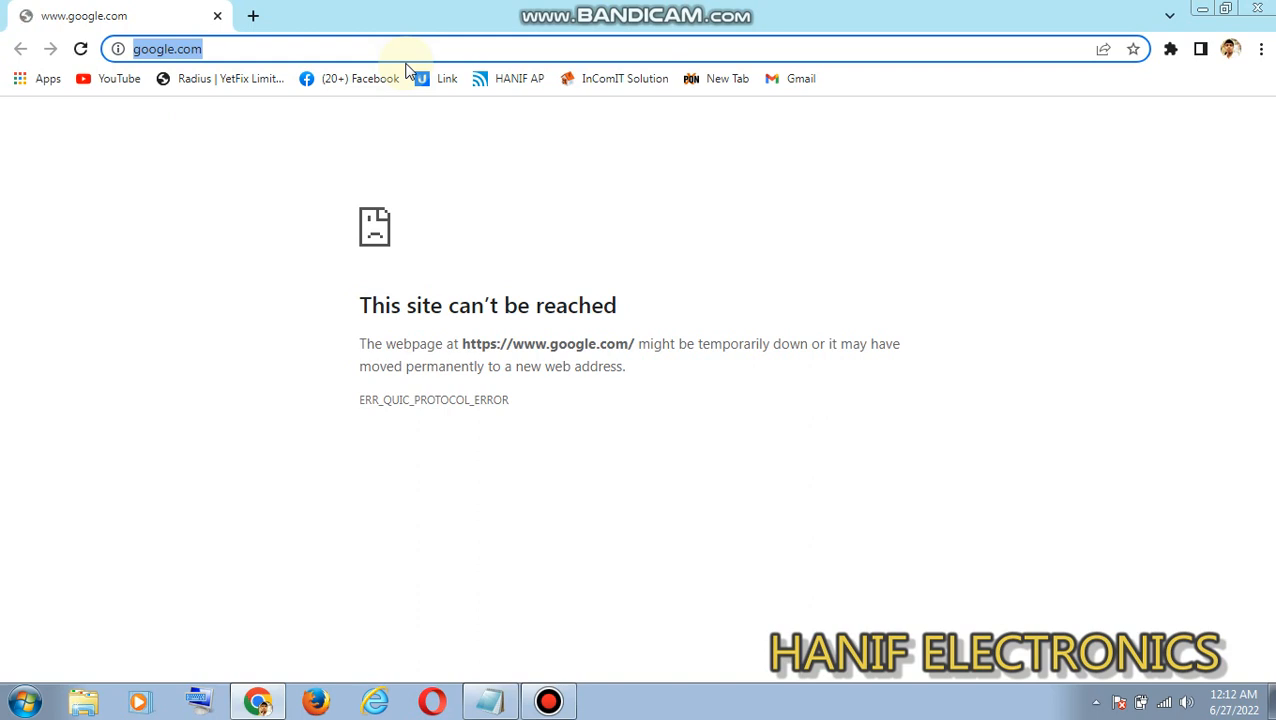
- Open the router's web interface at 192.168.0.1 and continue past the insecure connection page
text(192)
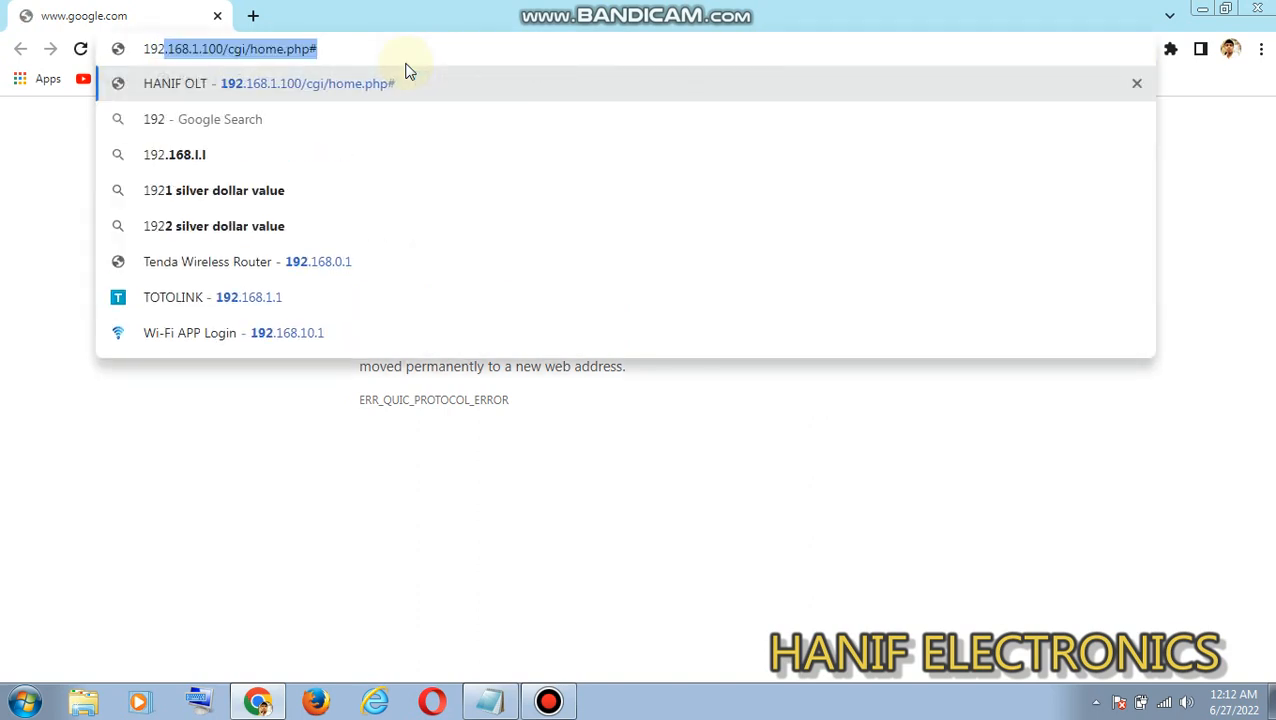
text(.168.)
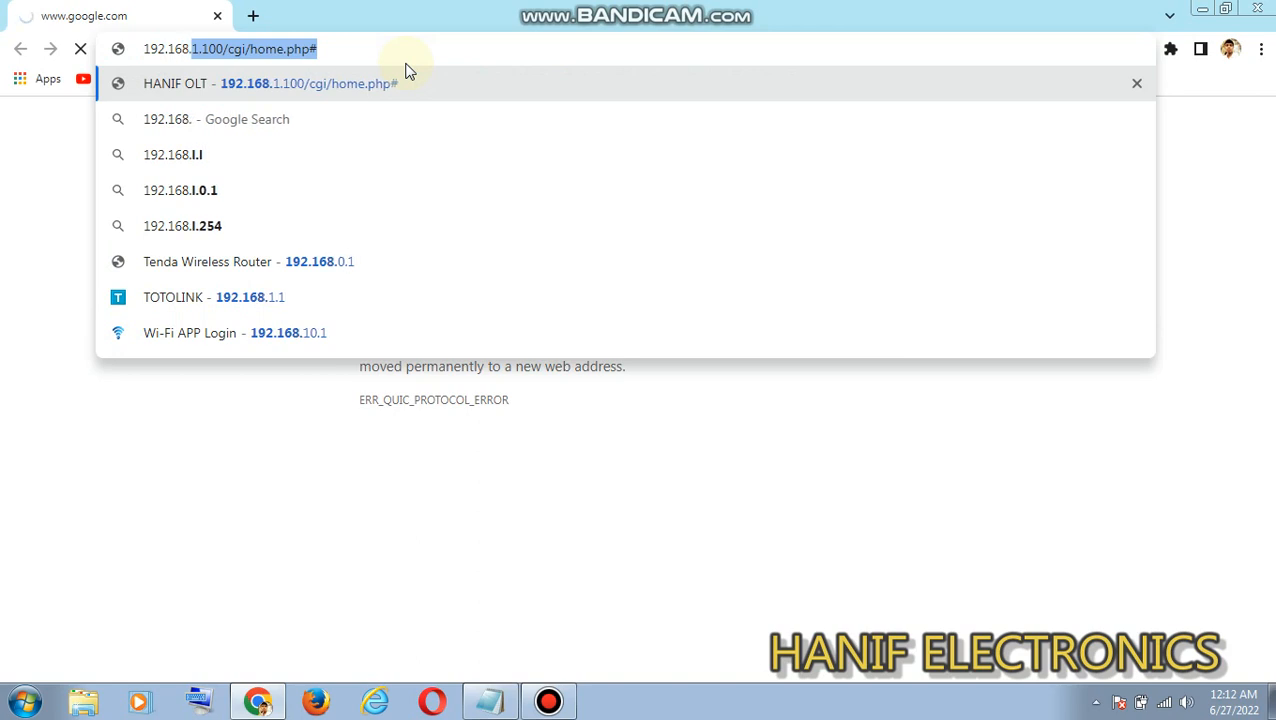
text(0.1)
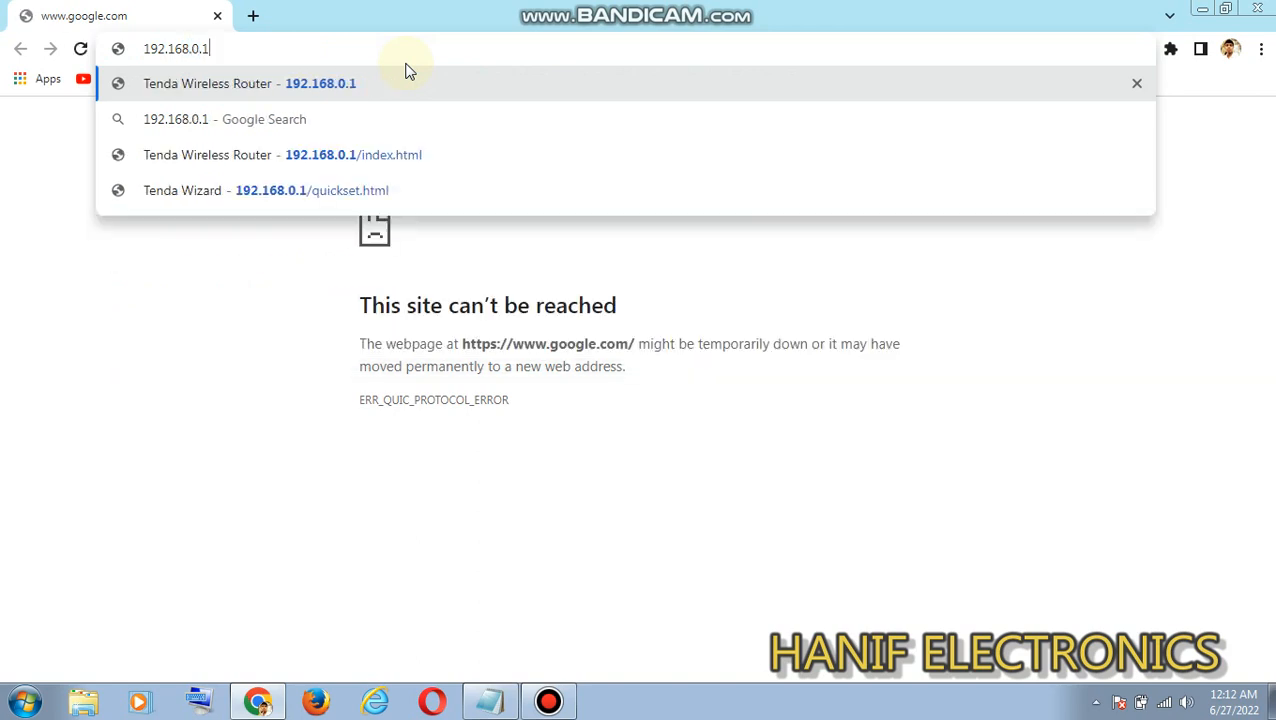
key(Return)
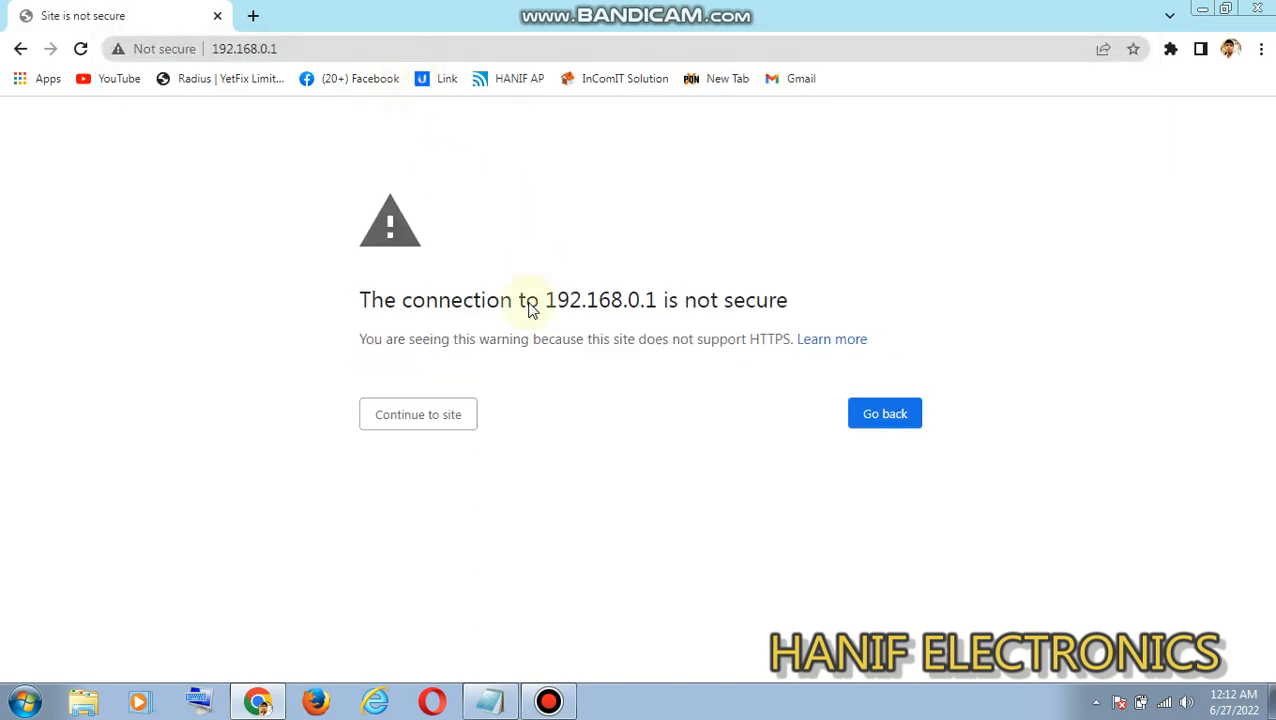
click(454, 414)
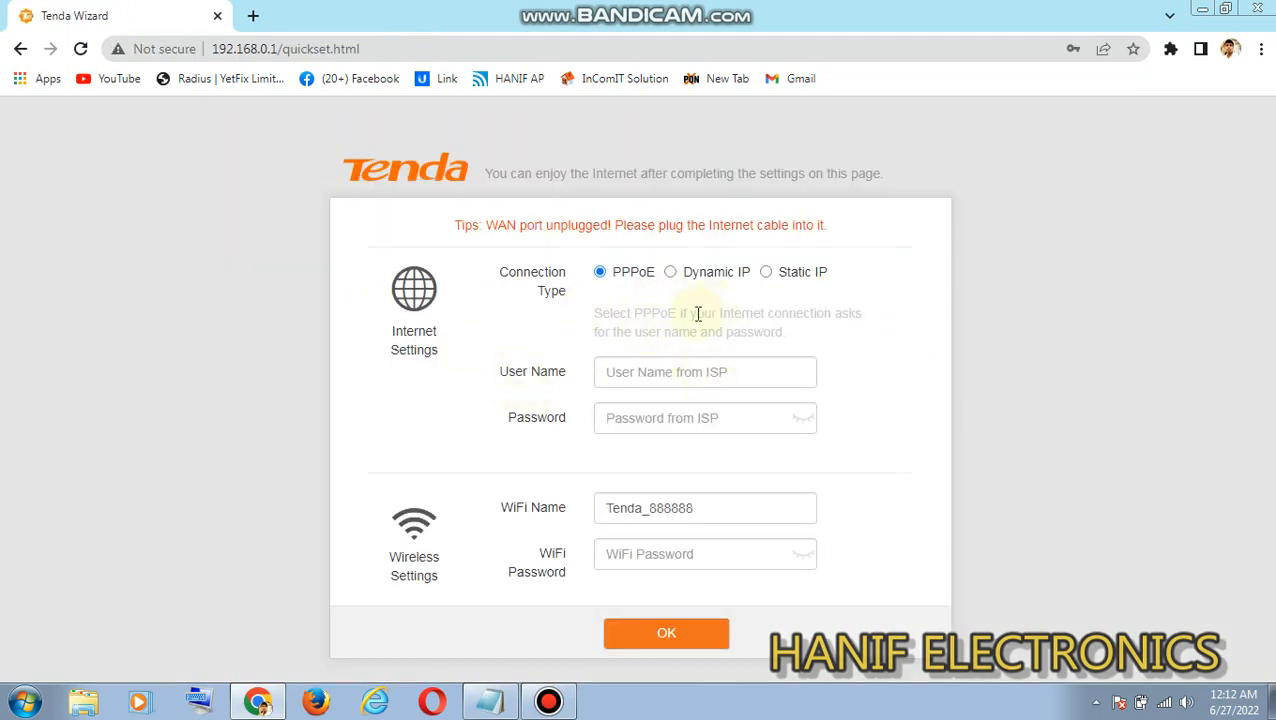
- Choose Dynamic IP as the connection type in the Tenda setup wizard and submit the settings
click(767, 278)
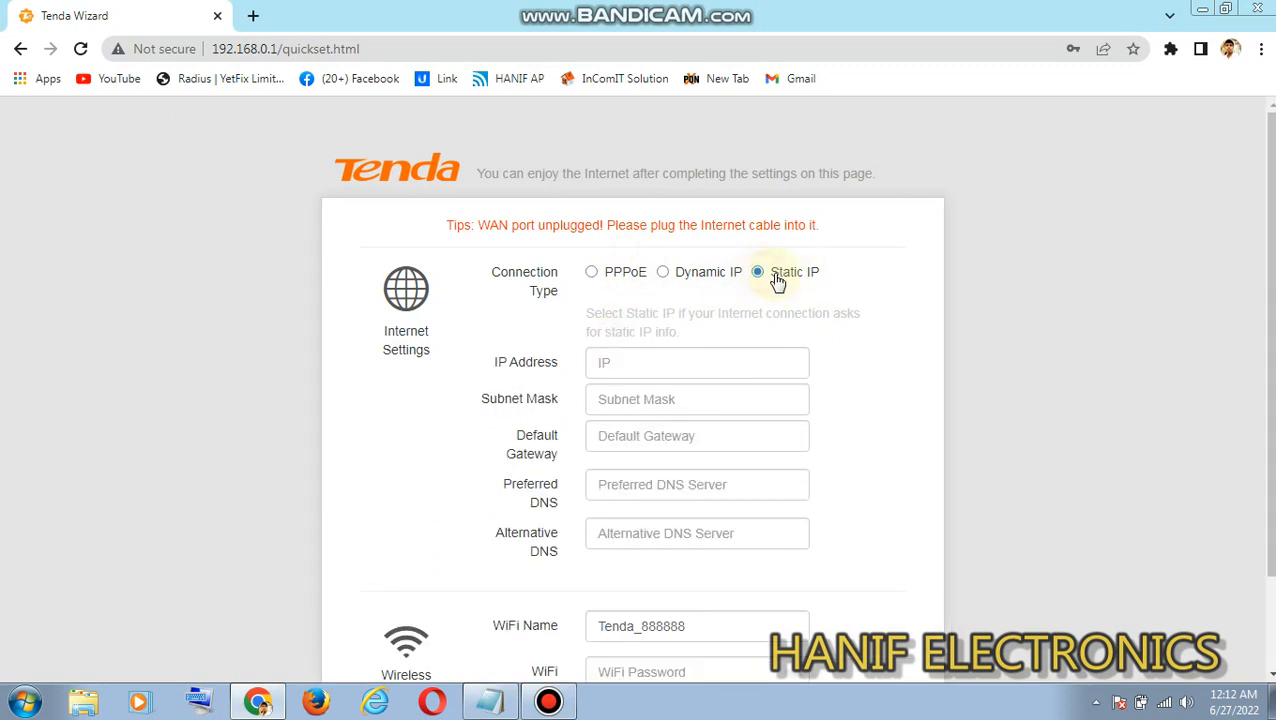
click(612, 279)
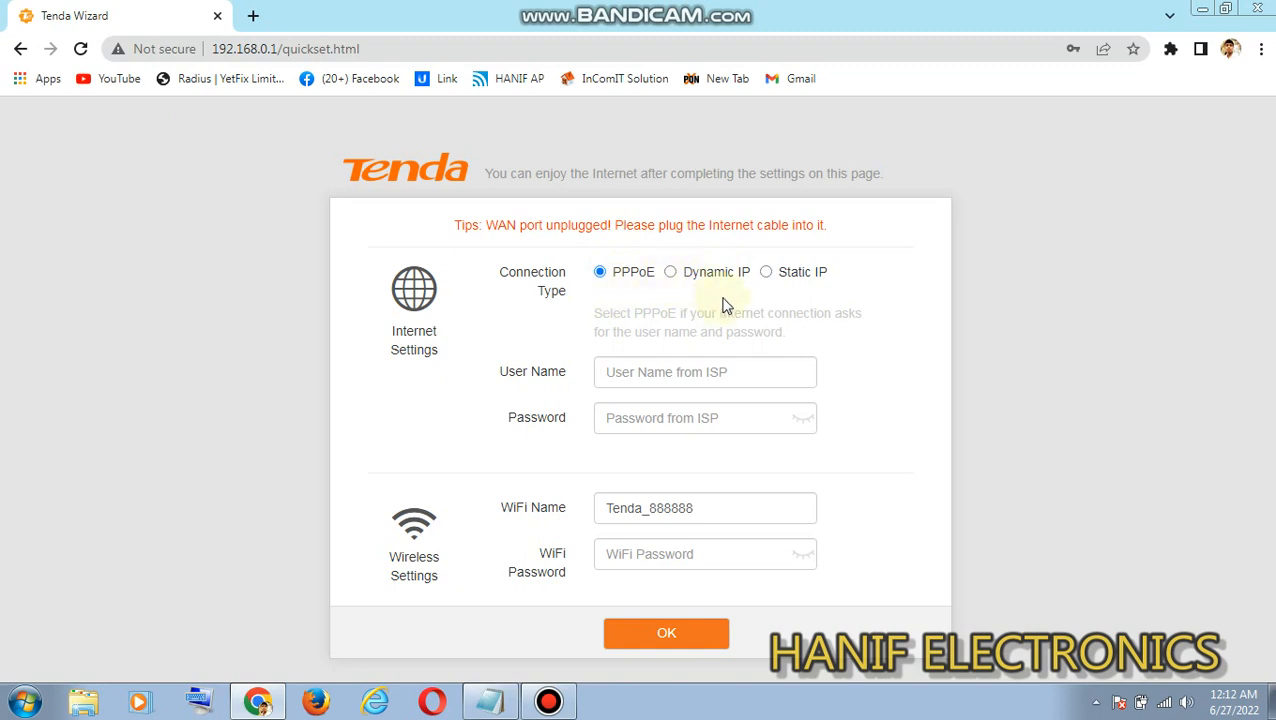
click(678, 277)
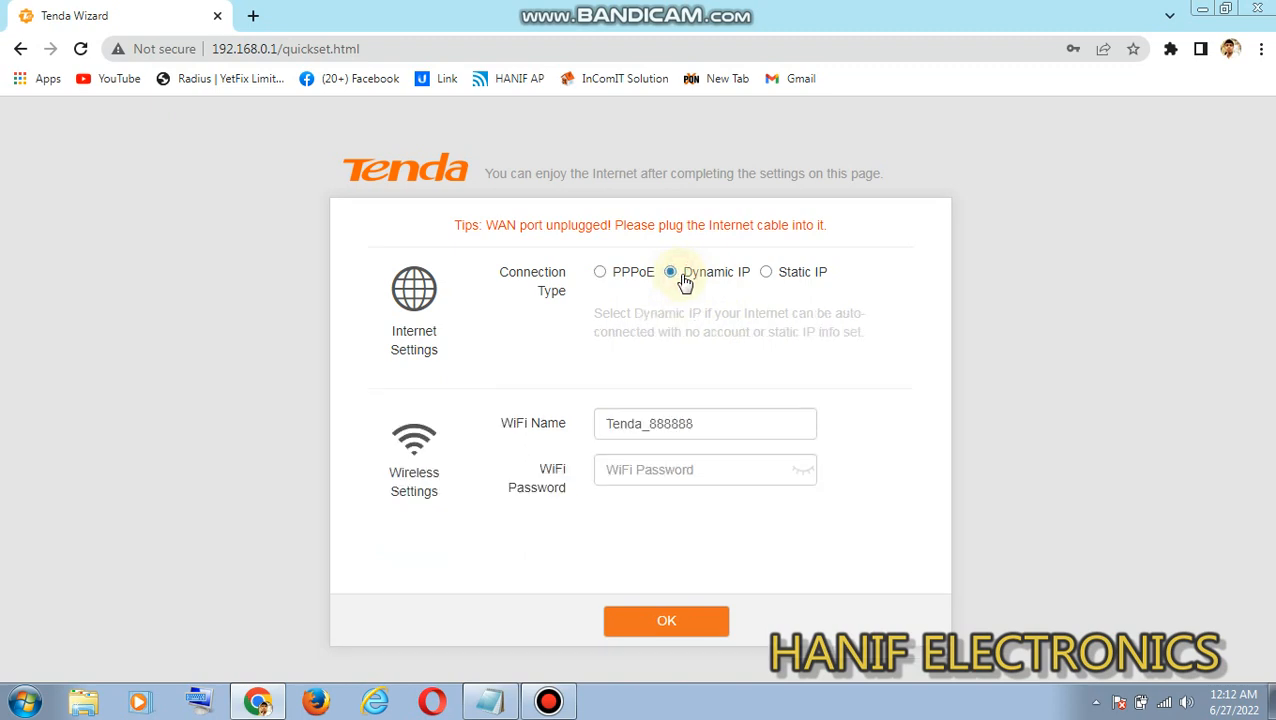
click(684, 624)
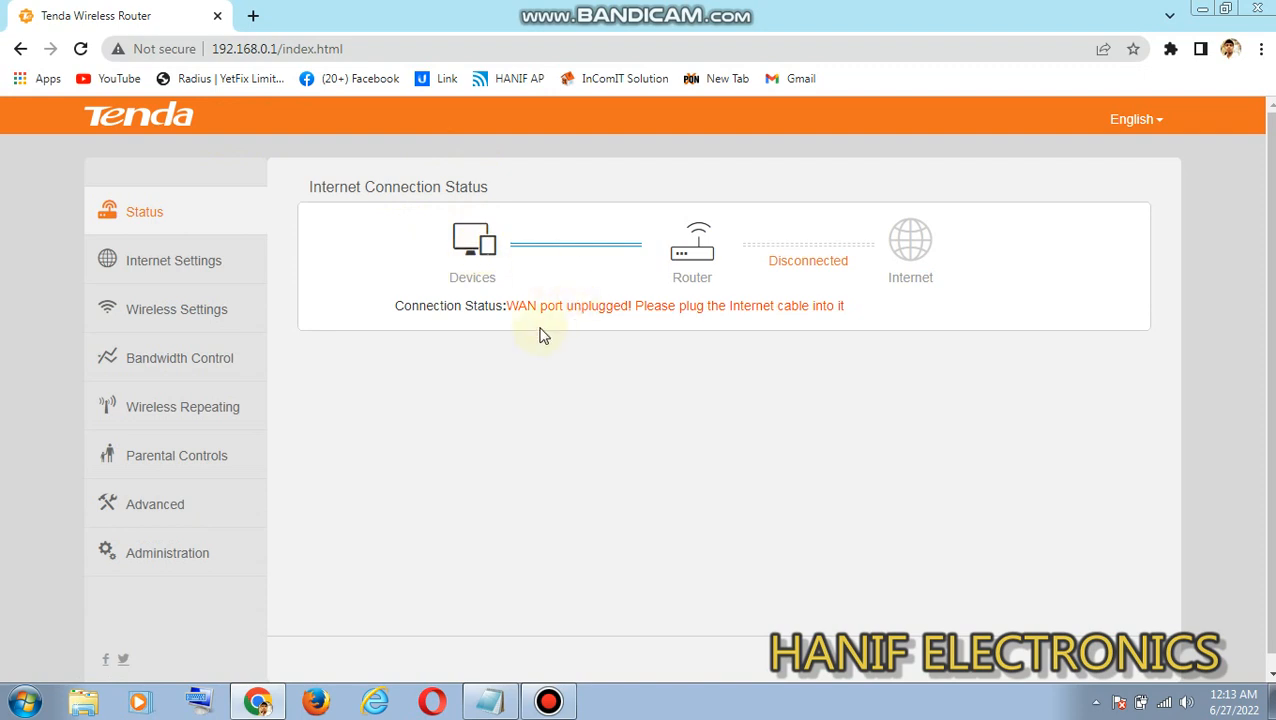
- Examine the router's connection status message and the available wireless repeating modes
mouse_move(853, 306)
mouse_down()
mouse_move(693, 317)
mouse_move(856, 316)
mouse_up()
drag(510, 306, 848, 314)
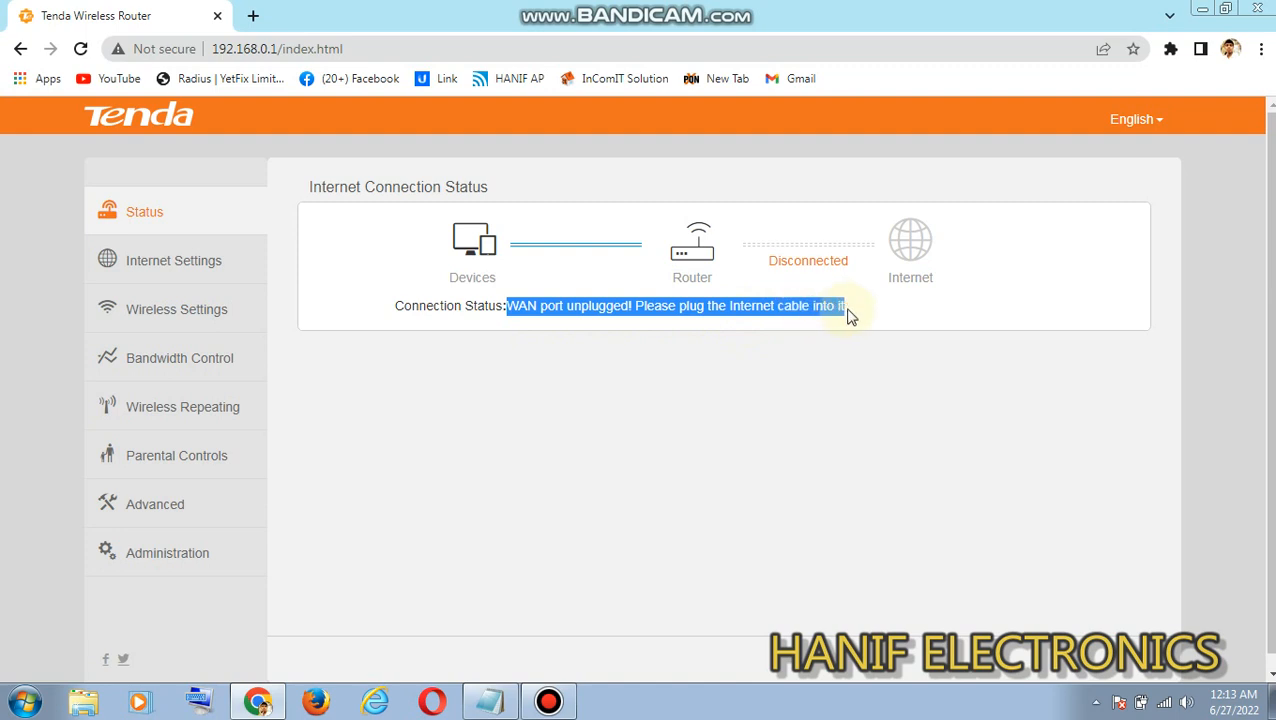
click(787, 338)
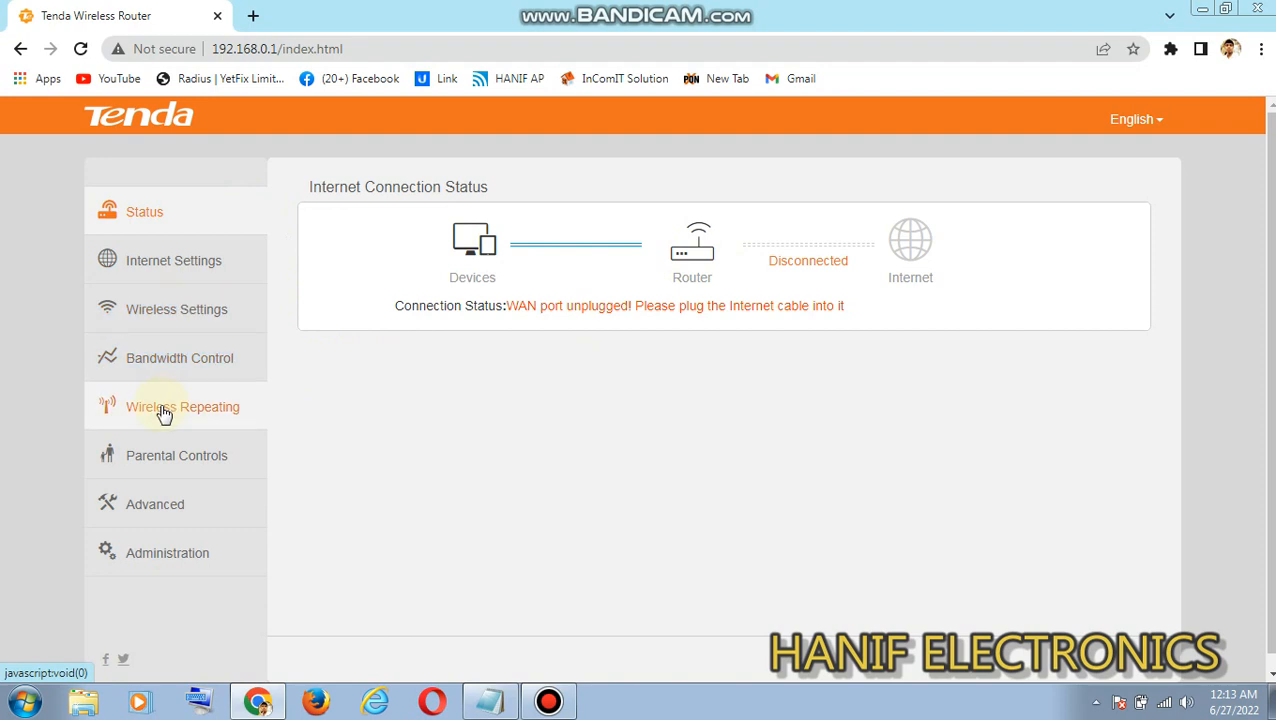
click(213, 418)
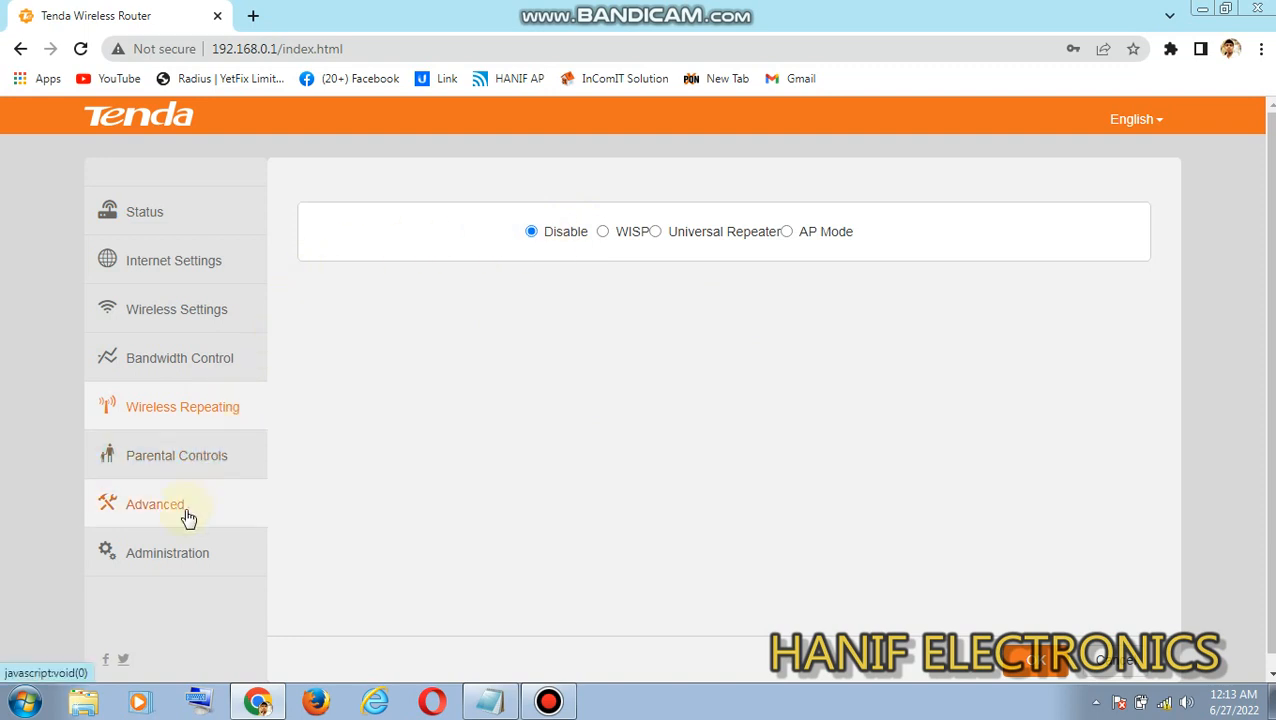
- Set the router's LAN IP to 192.168.10.1 in the administration settings, save it and accept the login IP change
click(171, 553)
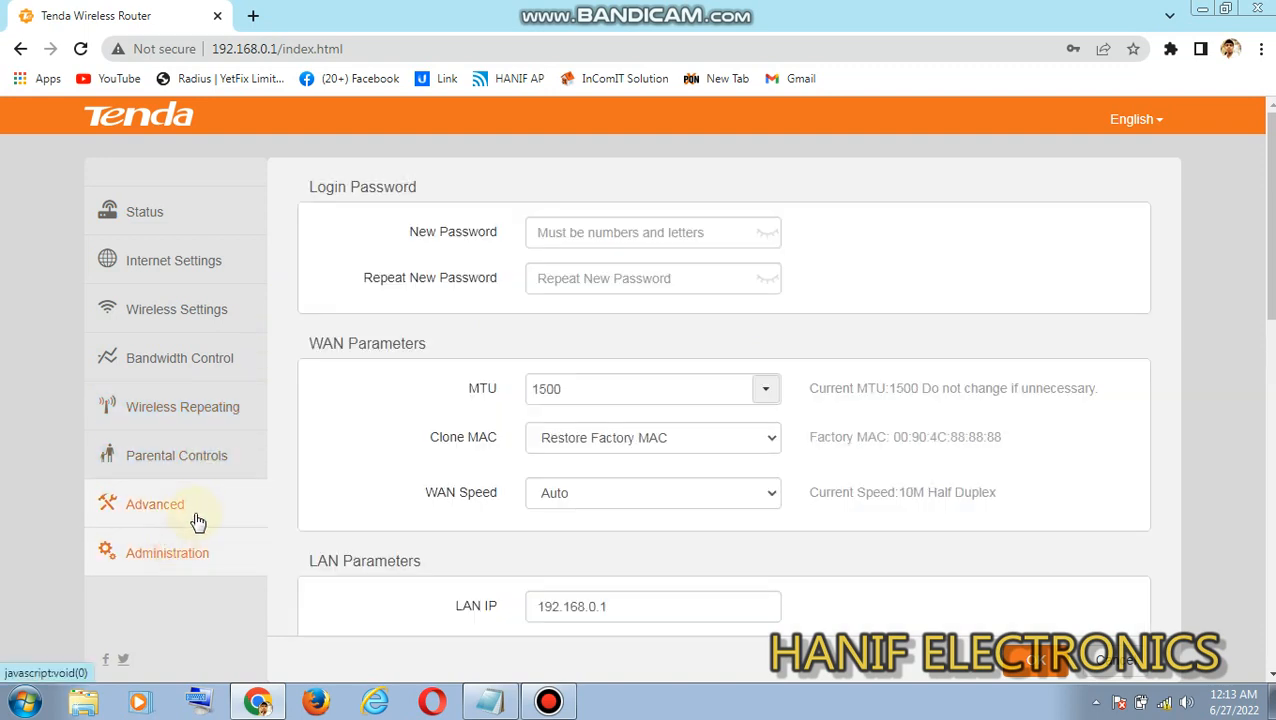
click(197, 514)
click(185, 551)
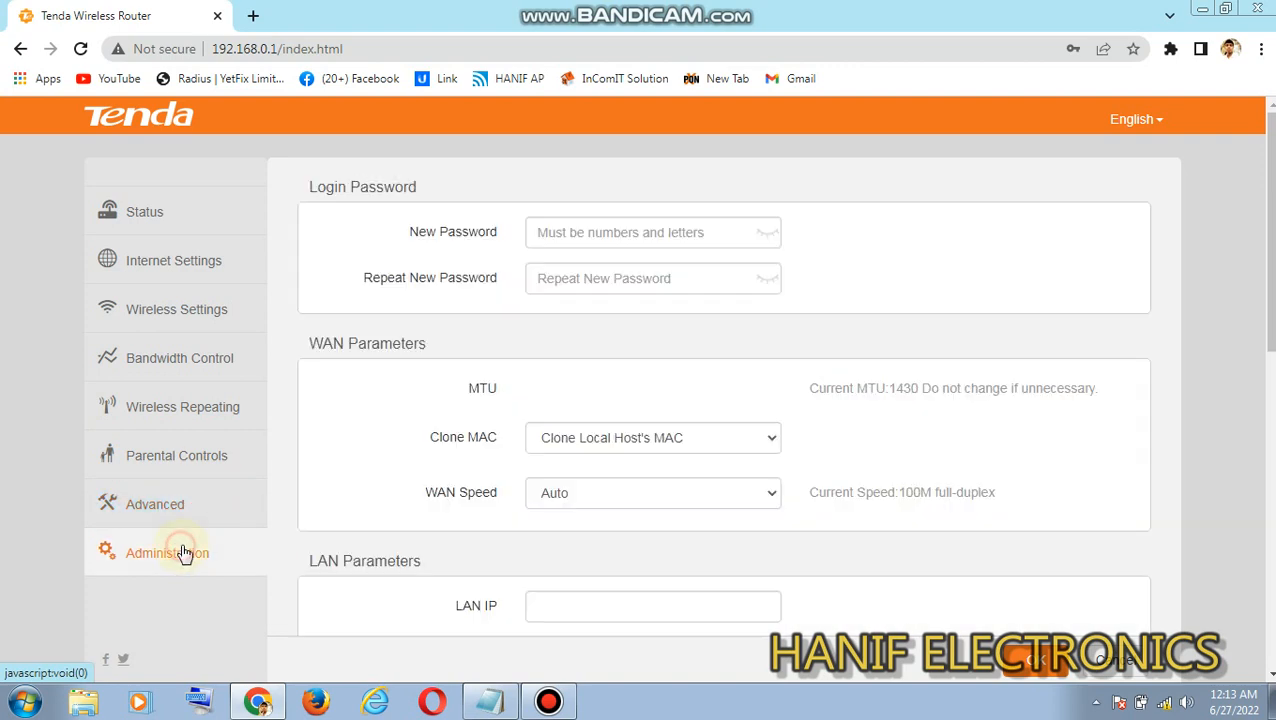
scroll(213, 565, down, 1)
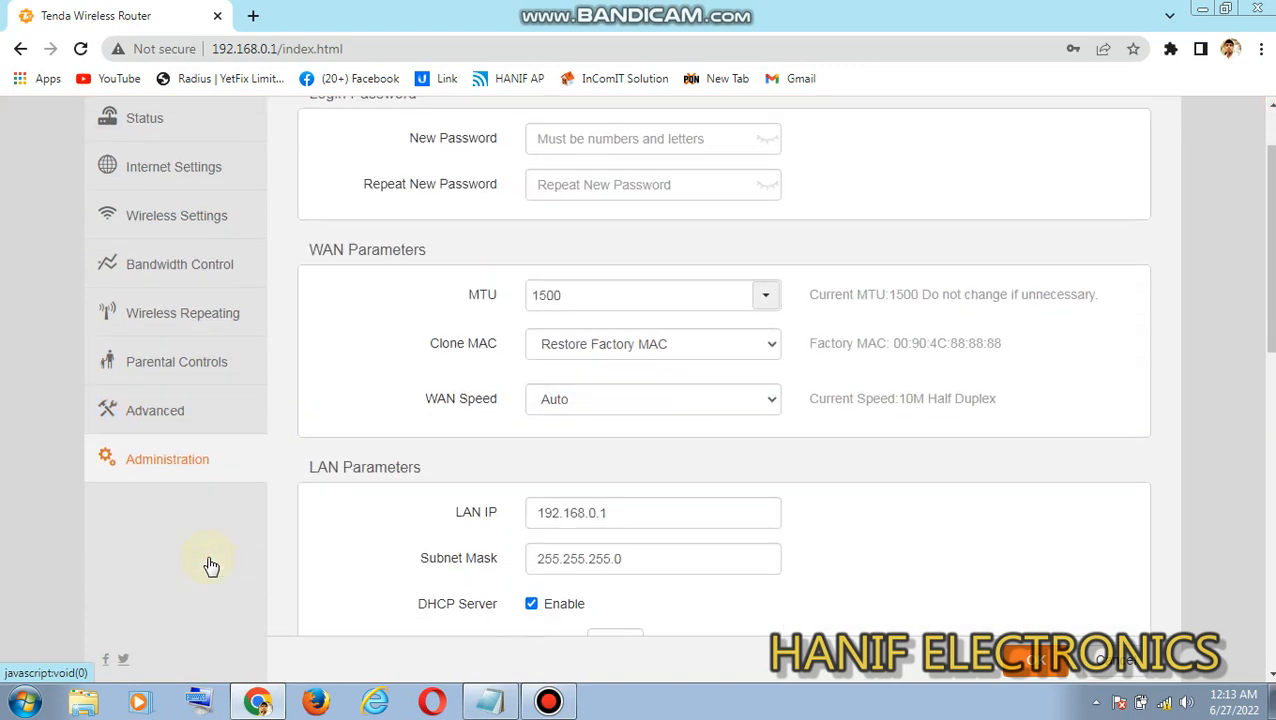
click(590, 513)
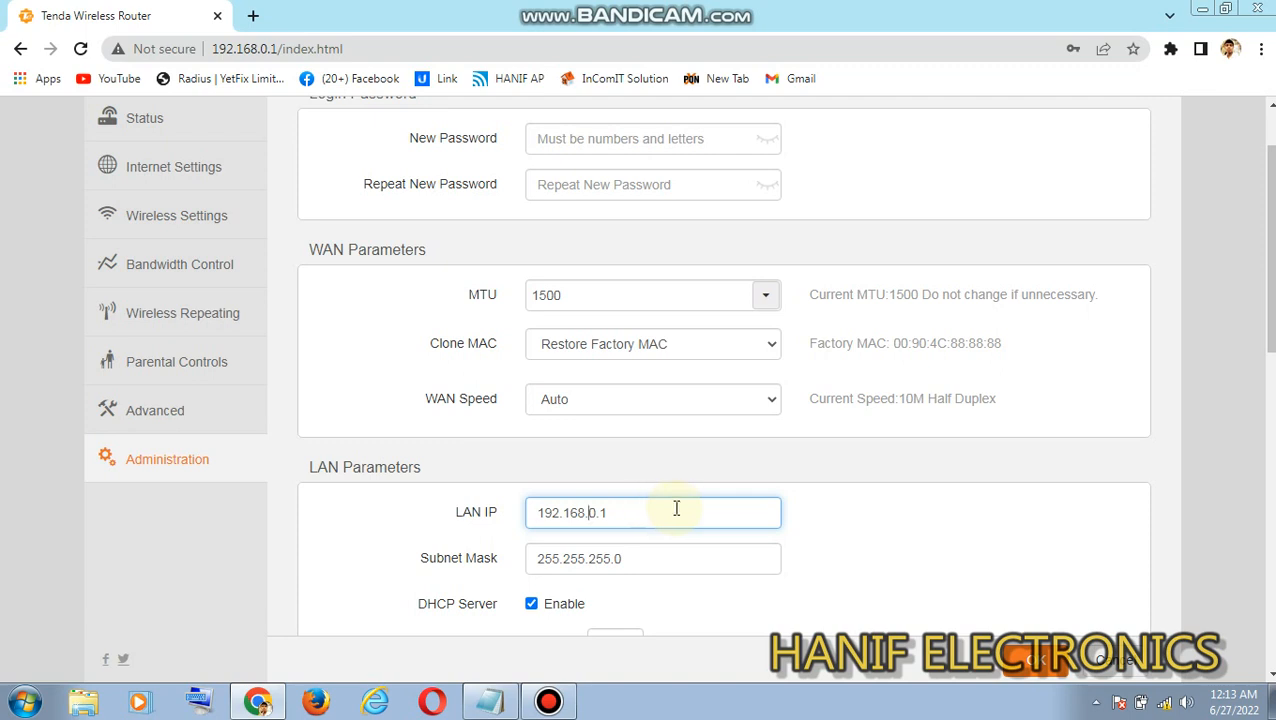
double_click(640, 518)
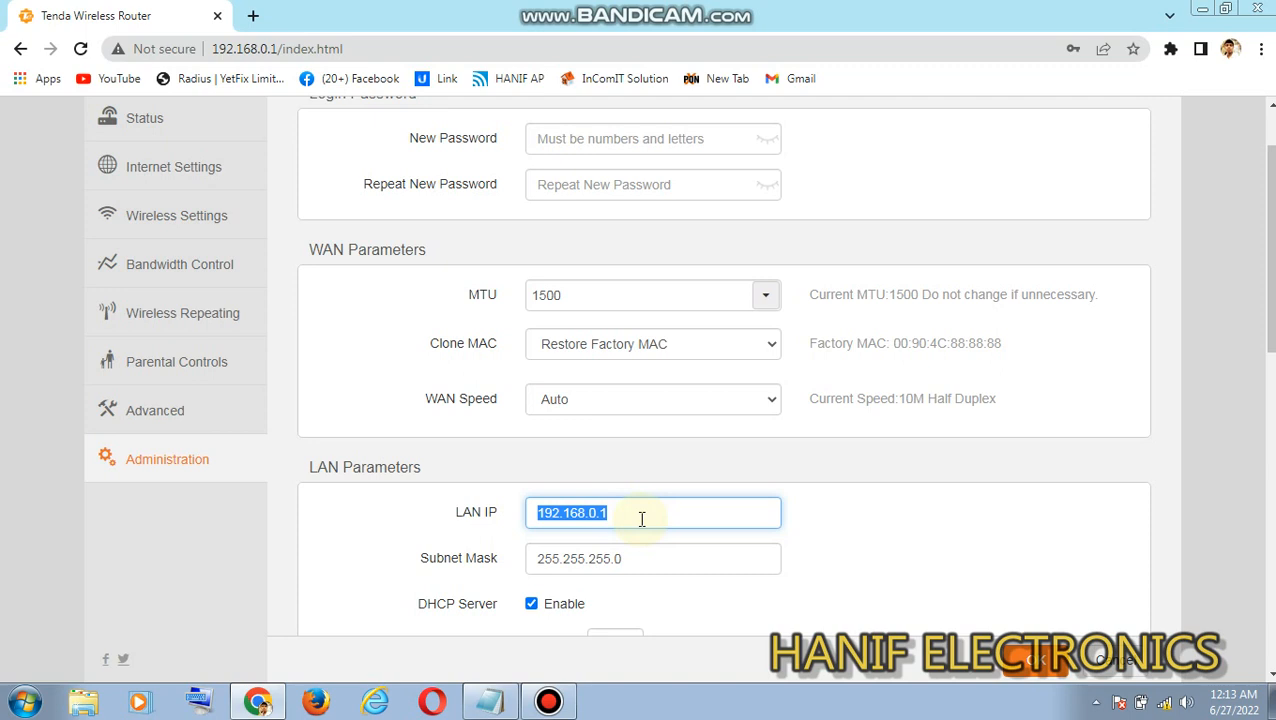
click(610, 512)
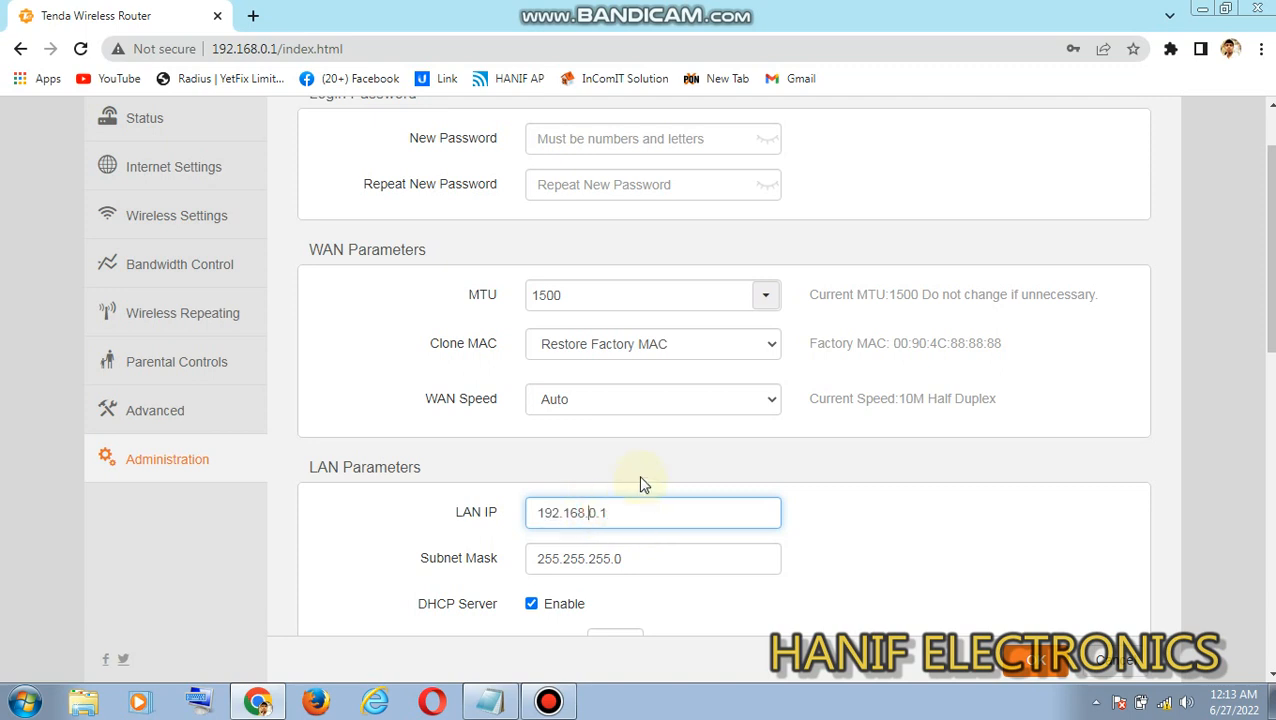
key(Left)
key(Left)
key(Left)
text(1)
click(1035, 660)
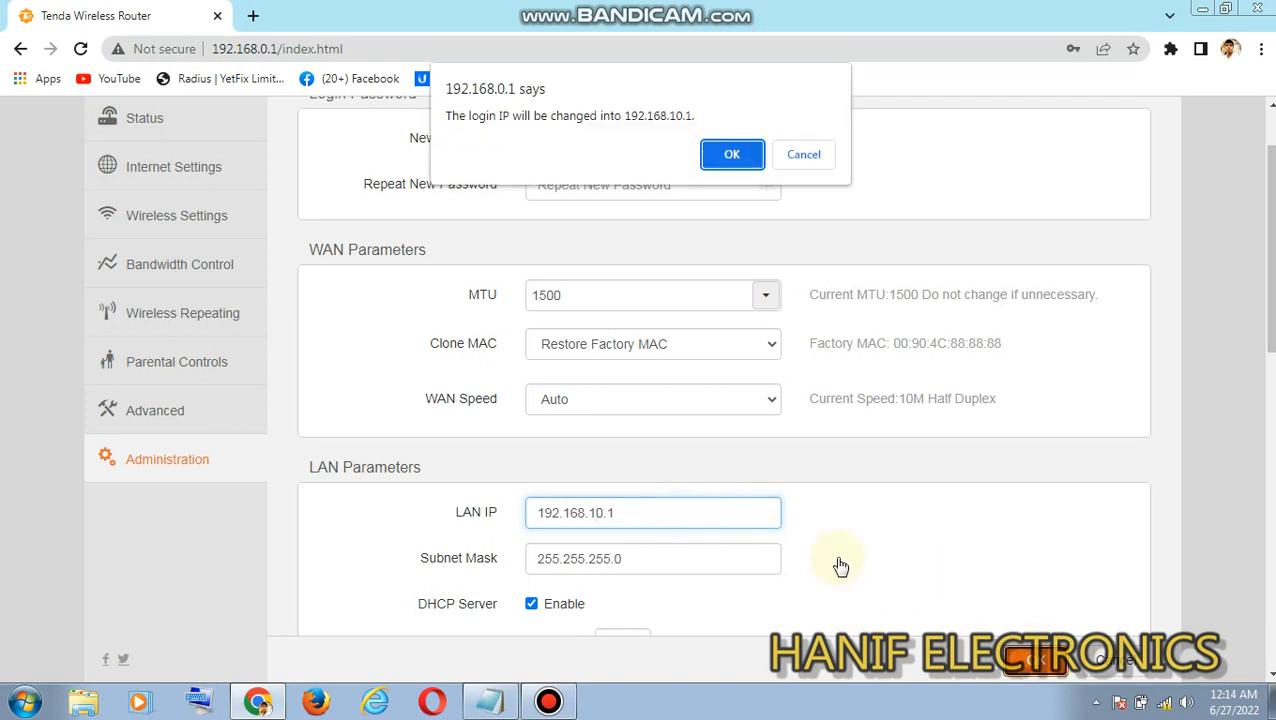
click(735, 160)
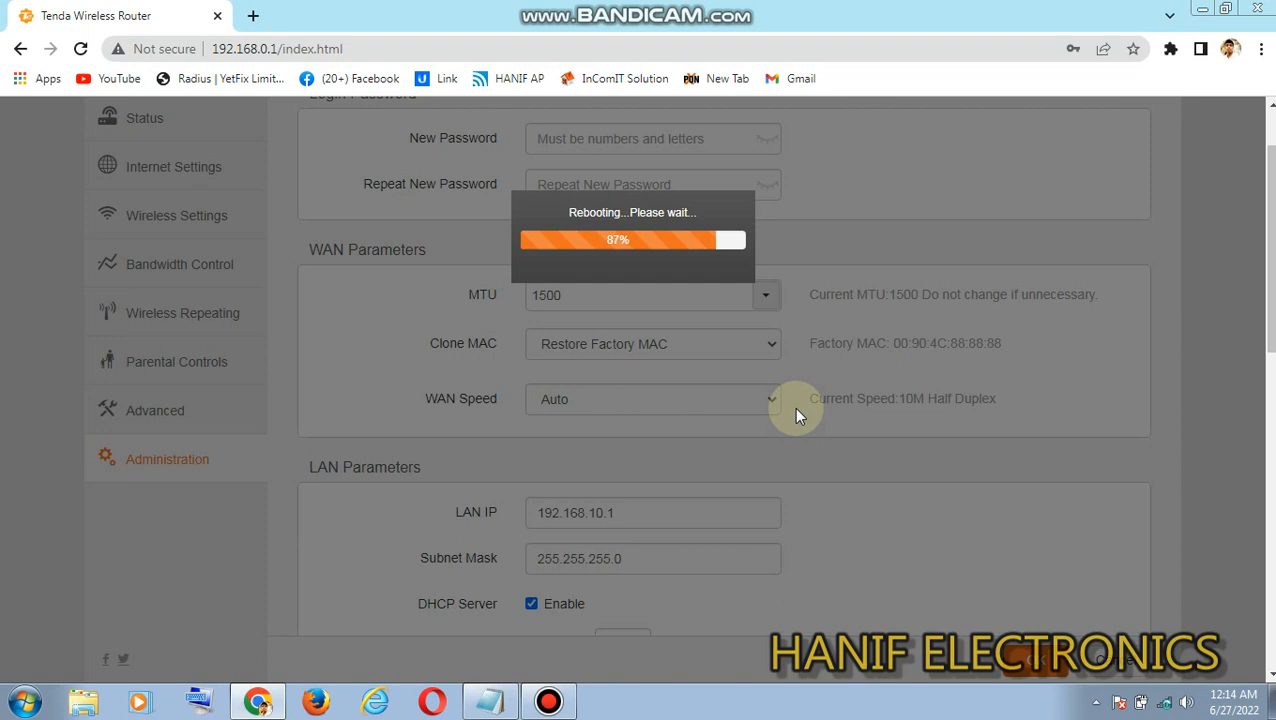
- Reconnect the computer to the Tenda_888888 wireless network after the router restarts
click(1164, 702)
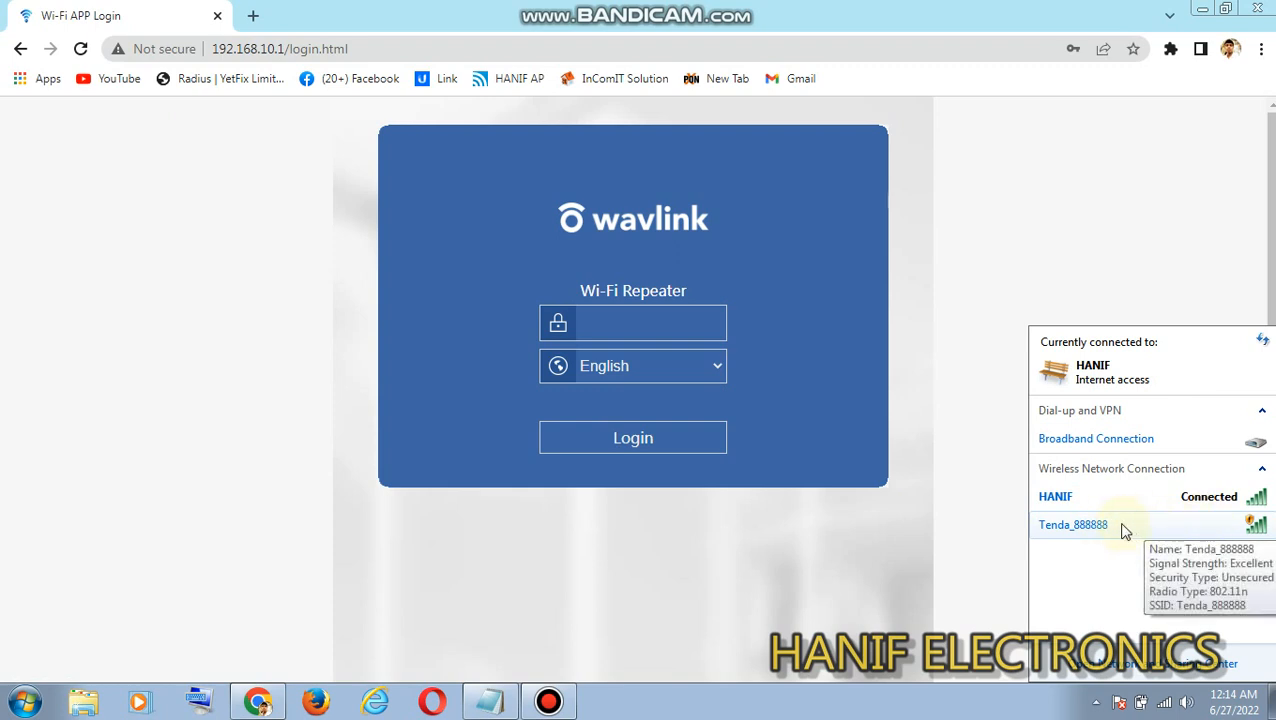
click(1146, 531)
click(1228, 594)
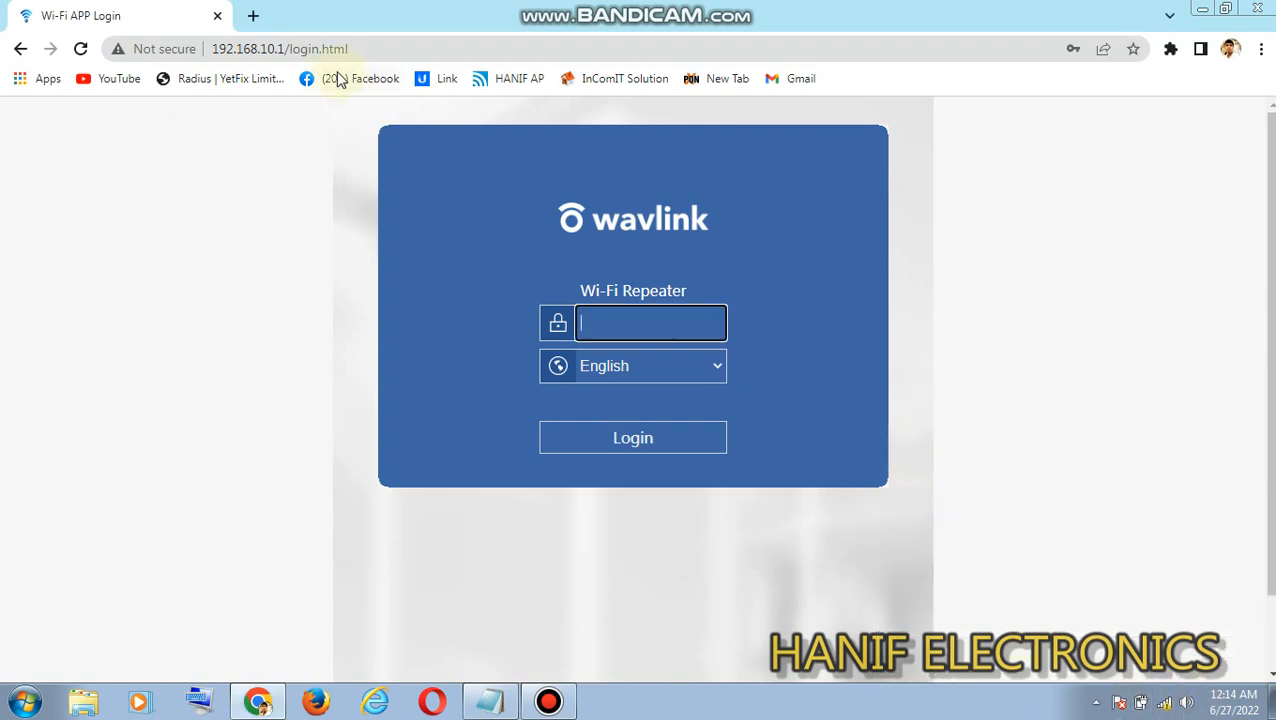
- Load the router's web interface at its new address, 192.168.10.1
click(316, 52)
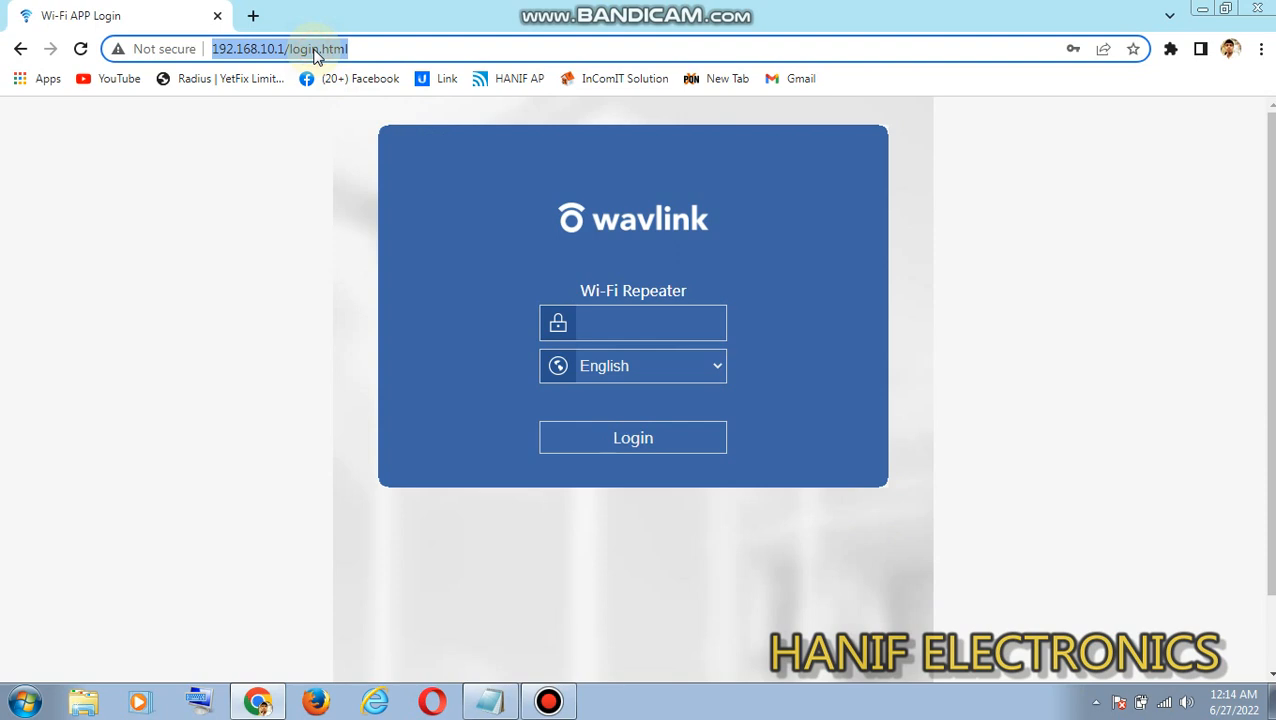
text(19)
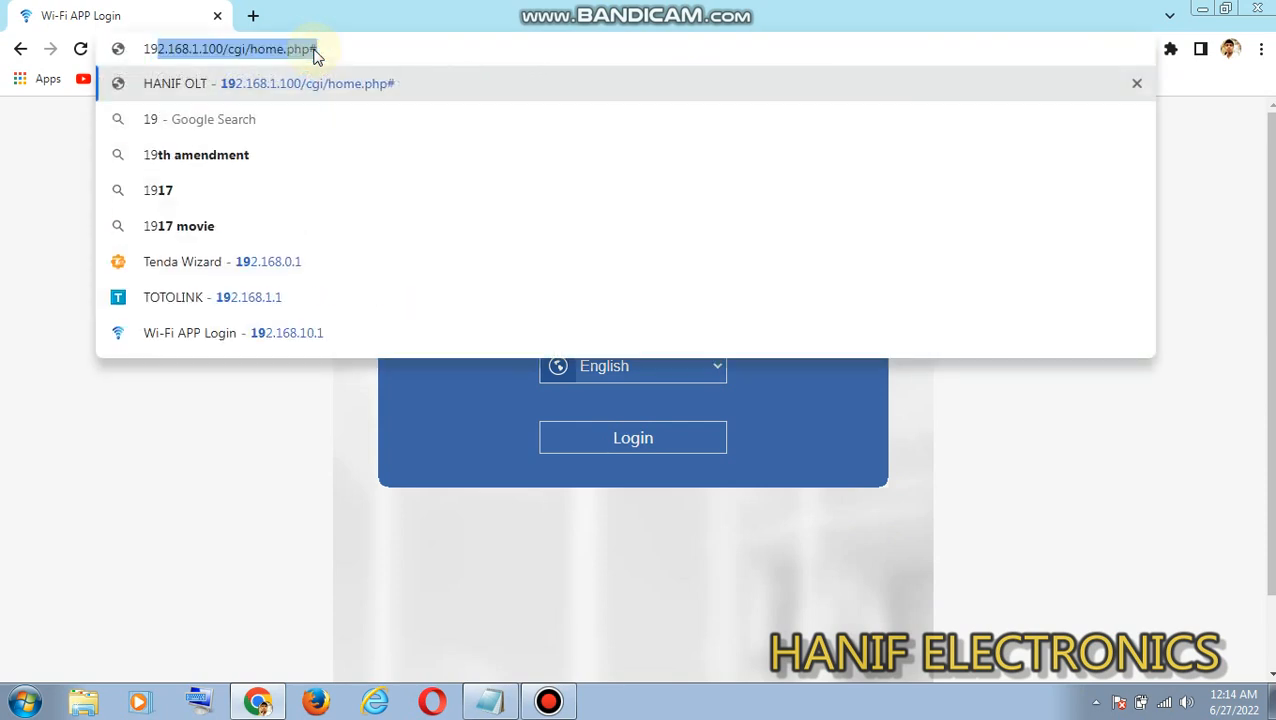
text(2.)
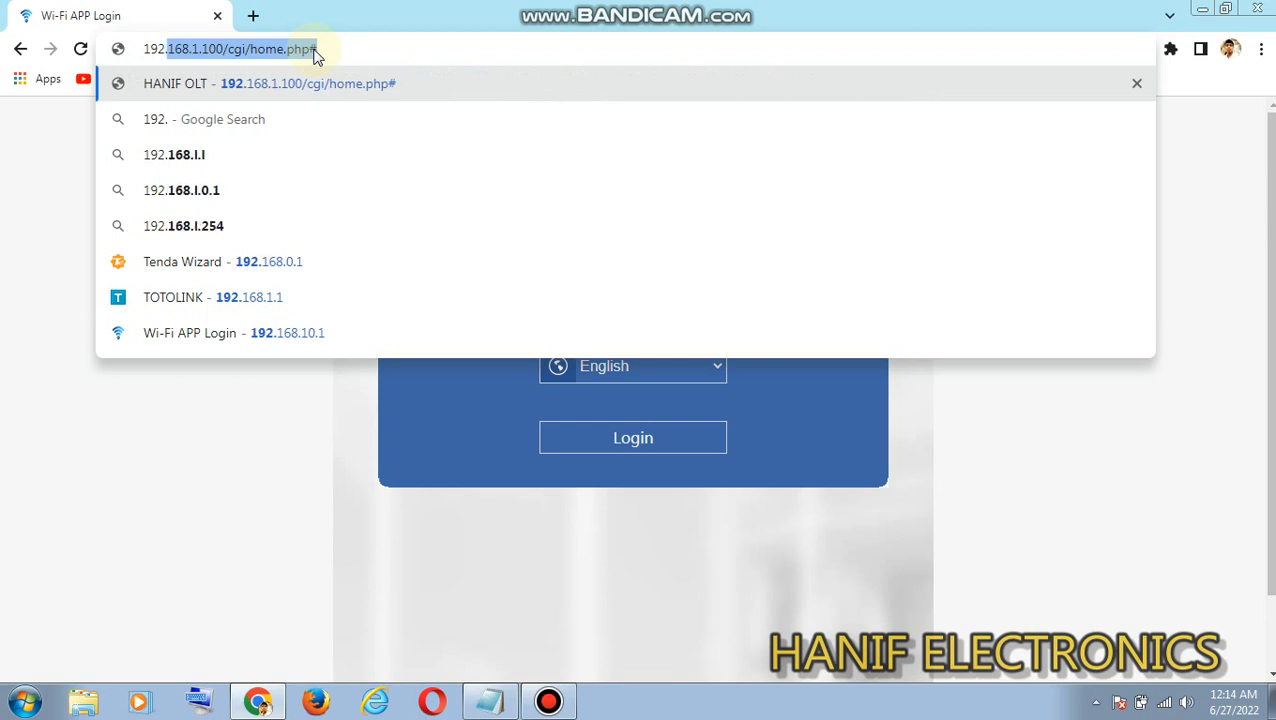
text(16)
text(8)
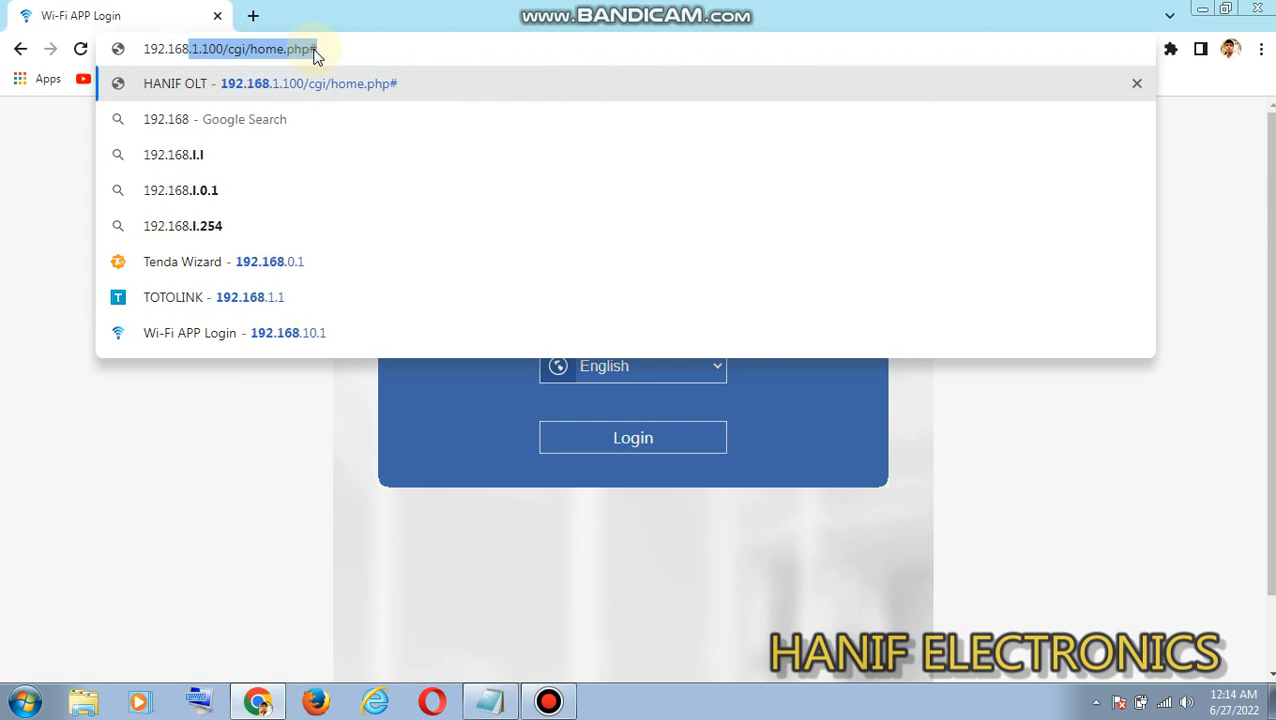
text(.10.1)
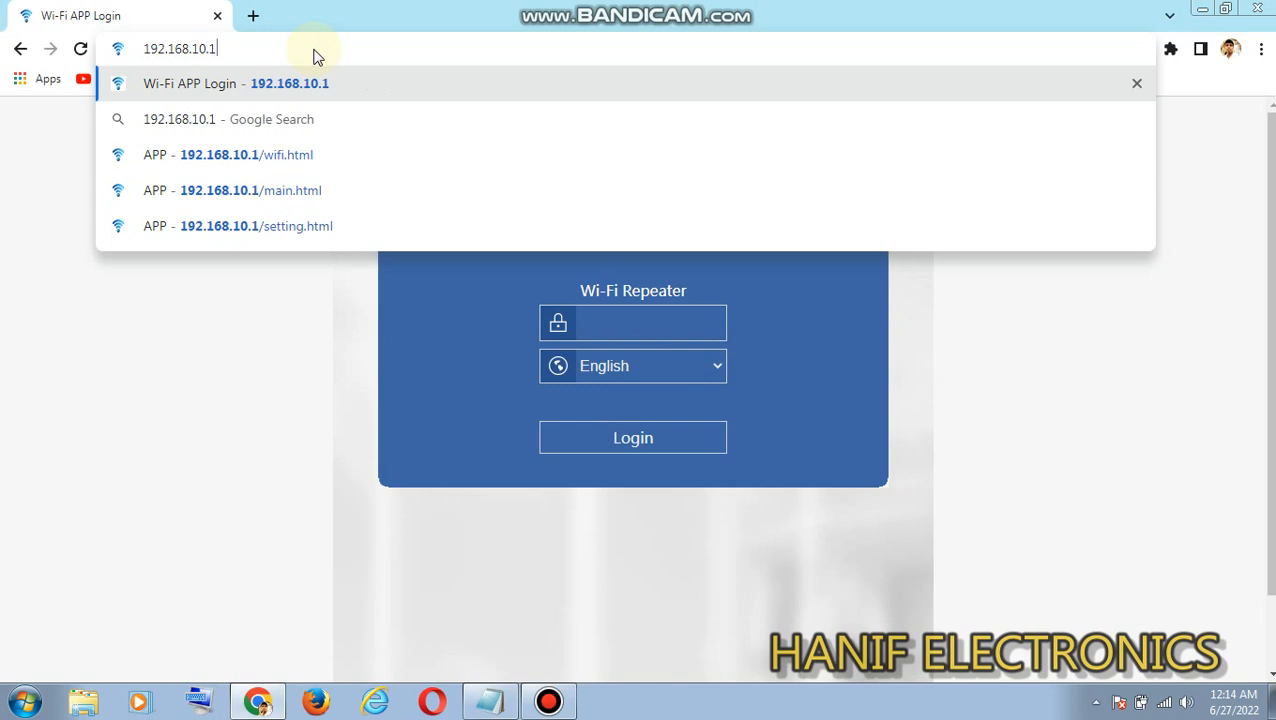
key(Return)
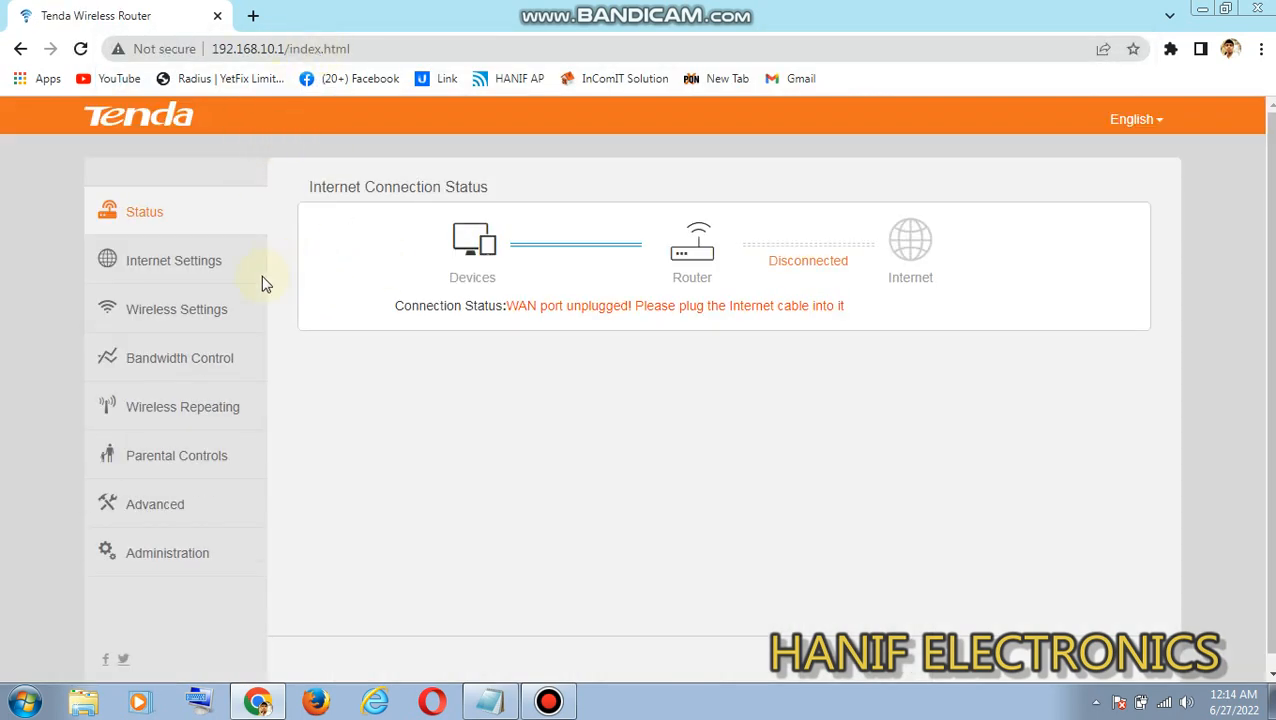
- Open the Wireless Repeating settings and choose WISP mode with HANIF as the base station network
click(228, 408)
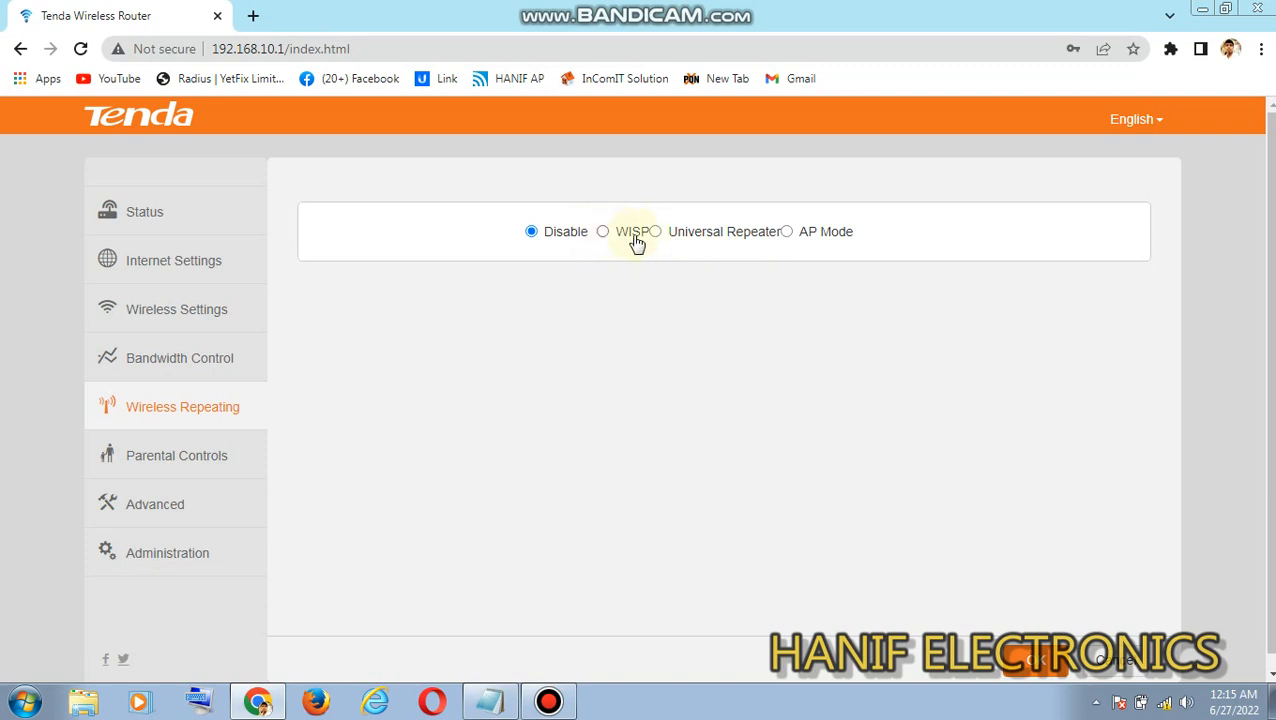
click(667, 236)
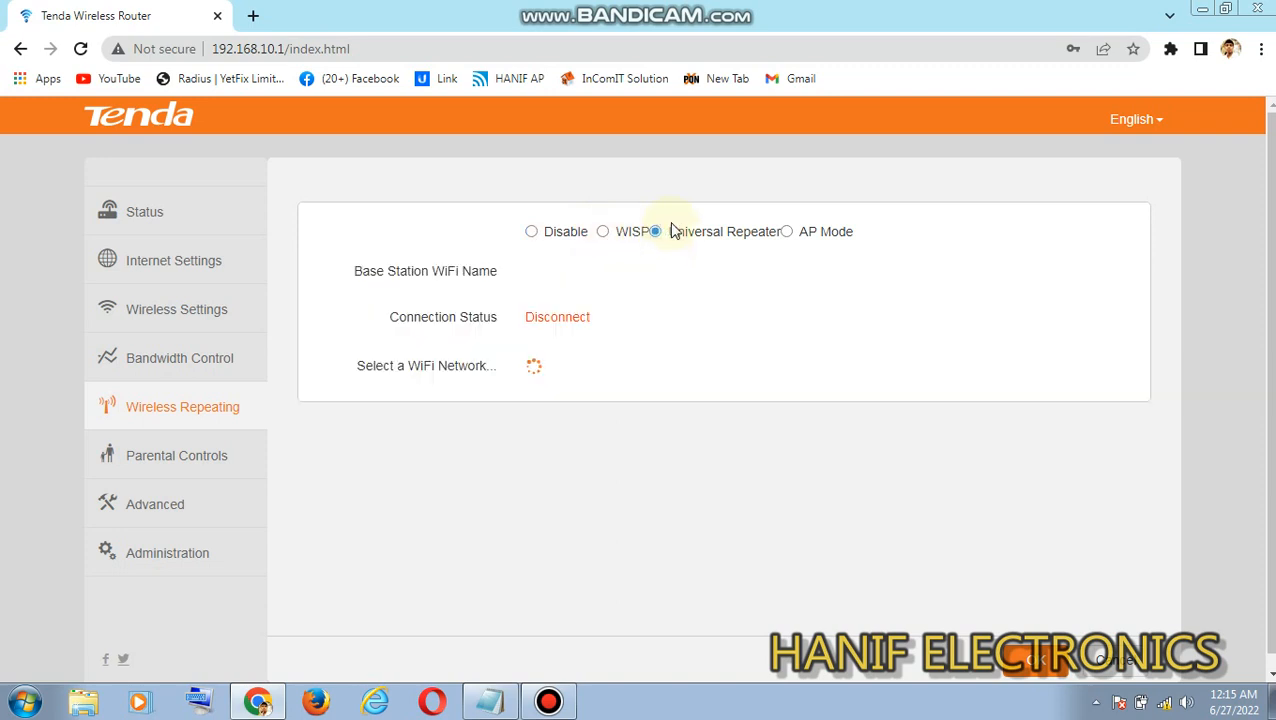
click(604, 236)
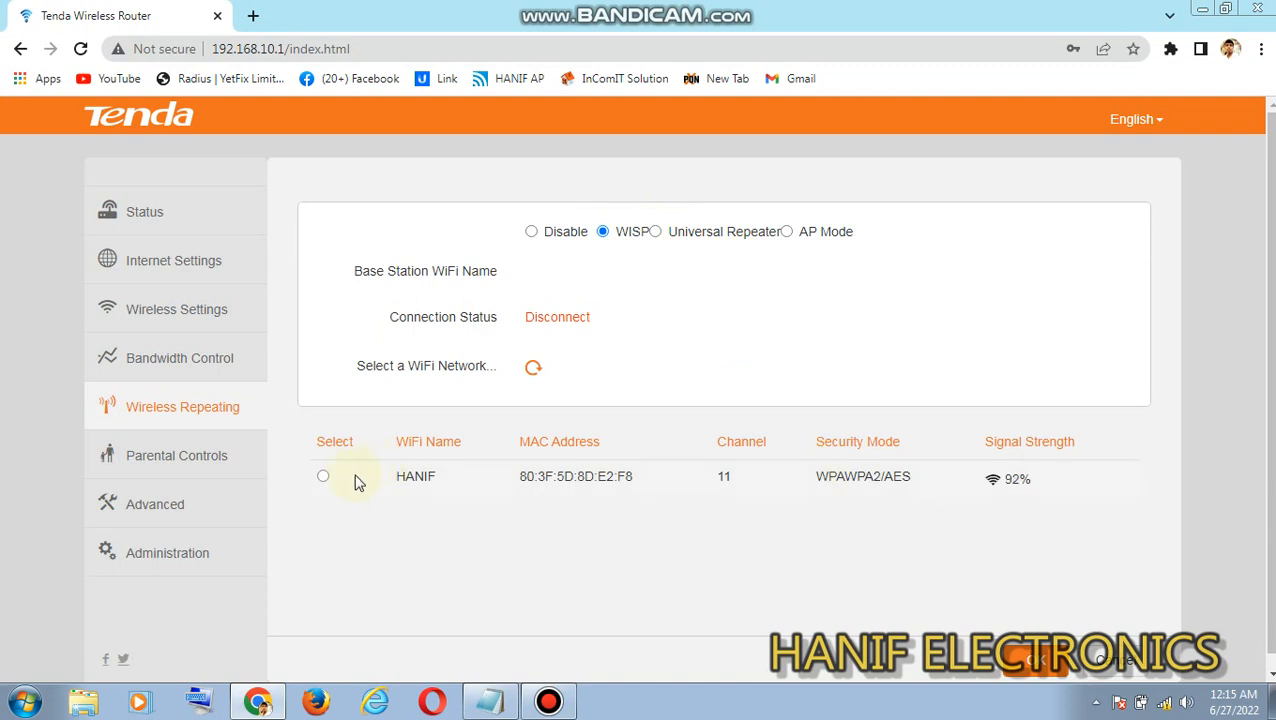
click(323, 477)
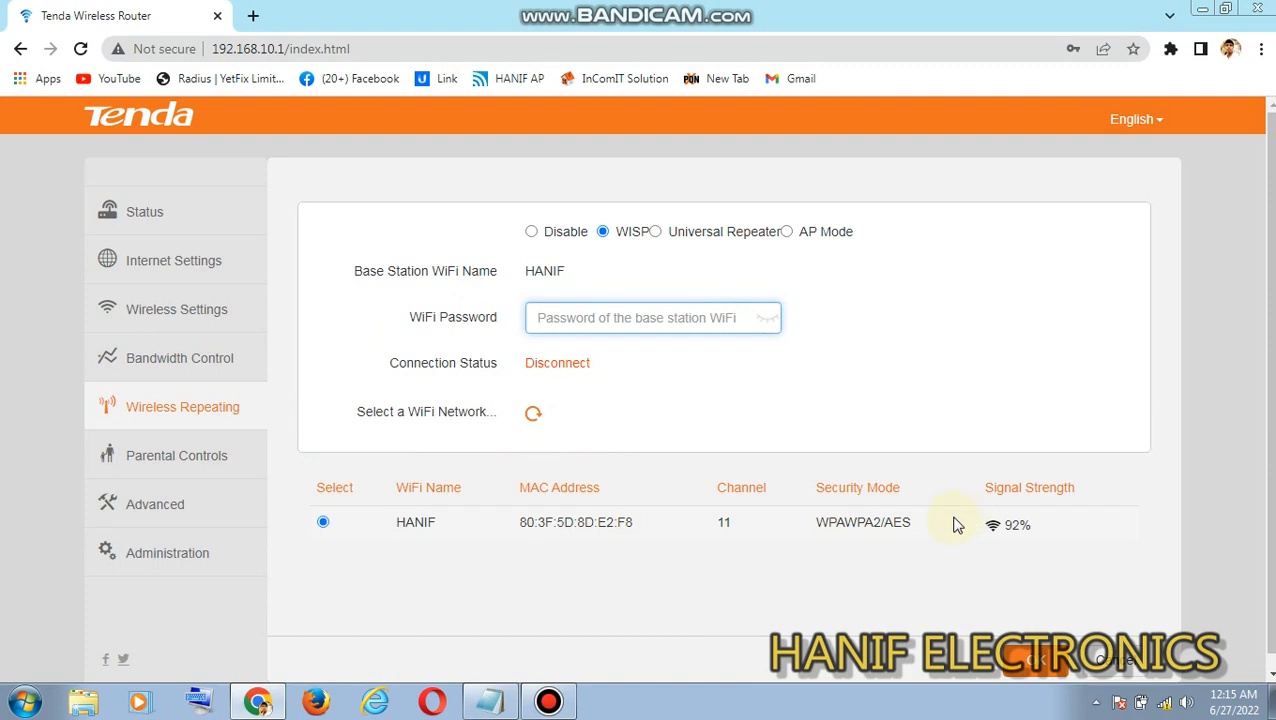
- Examine the HANIF network's signal strength and name, and the password field for the base station WiFi
drag(1046, 522, 984, 532)
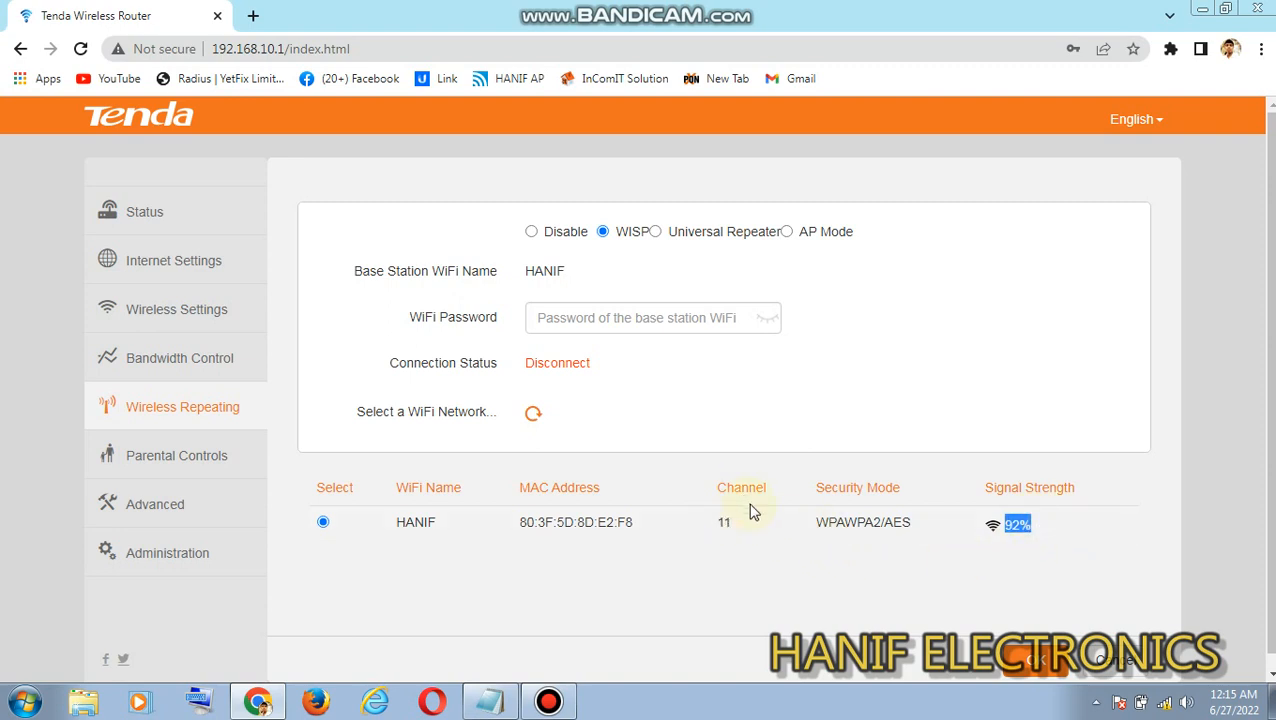
click(639, 314)
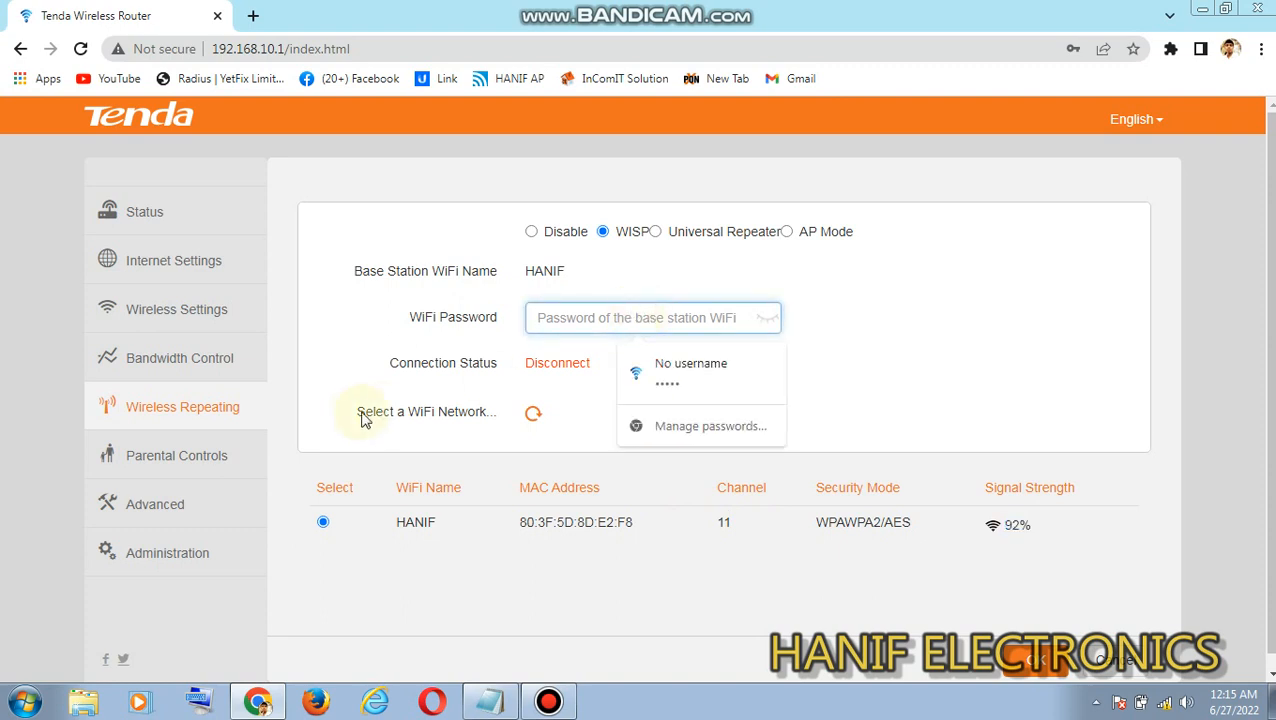
drag(408, 524, 447, 526)
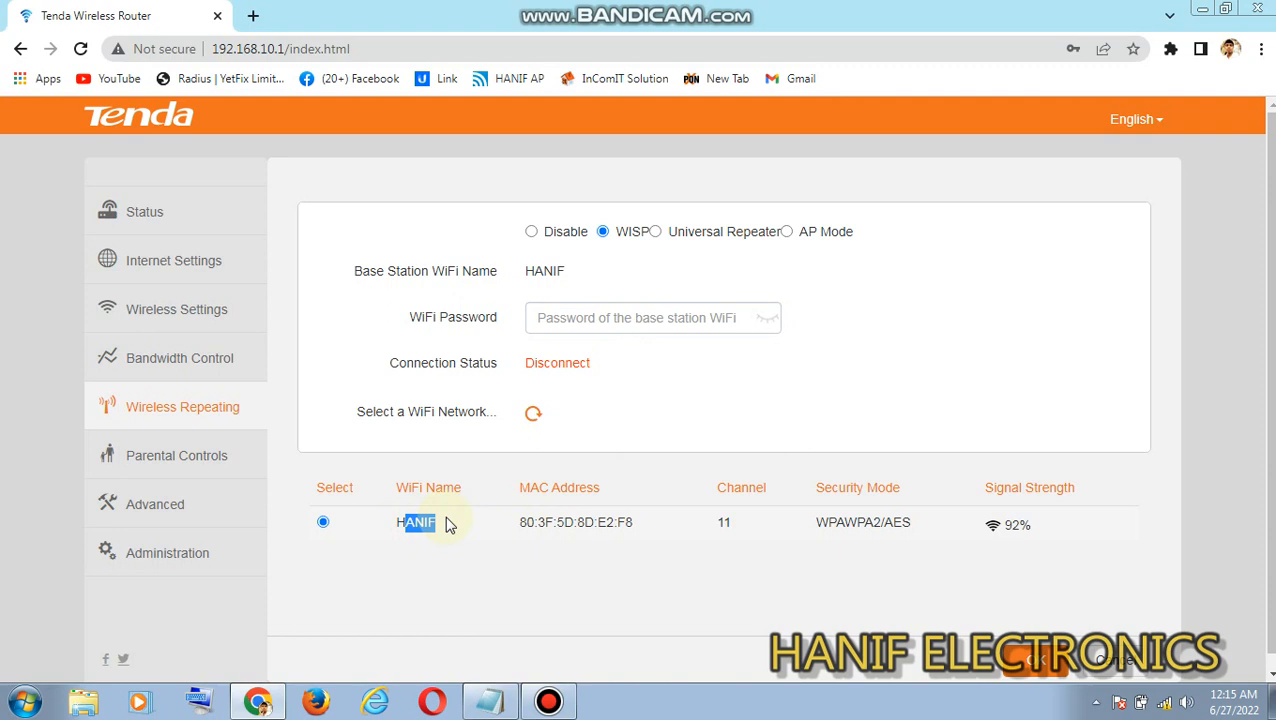
click(578, 315)
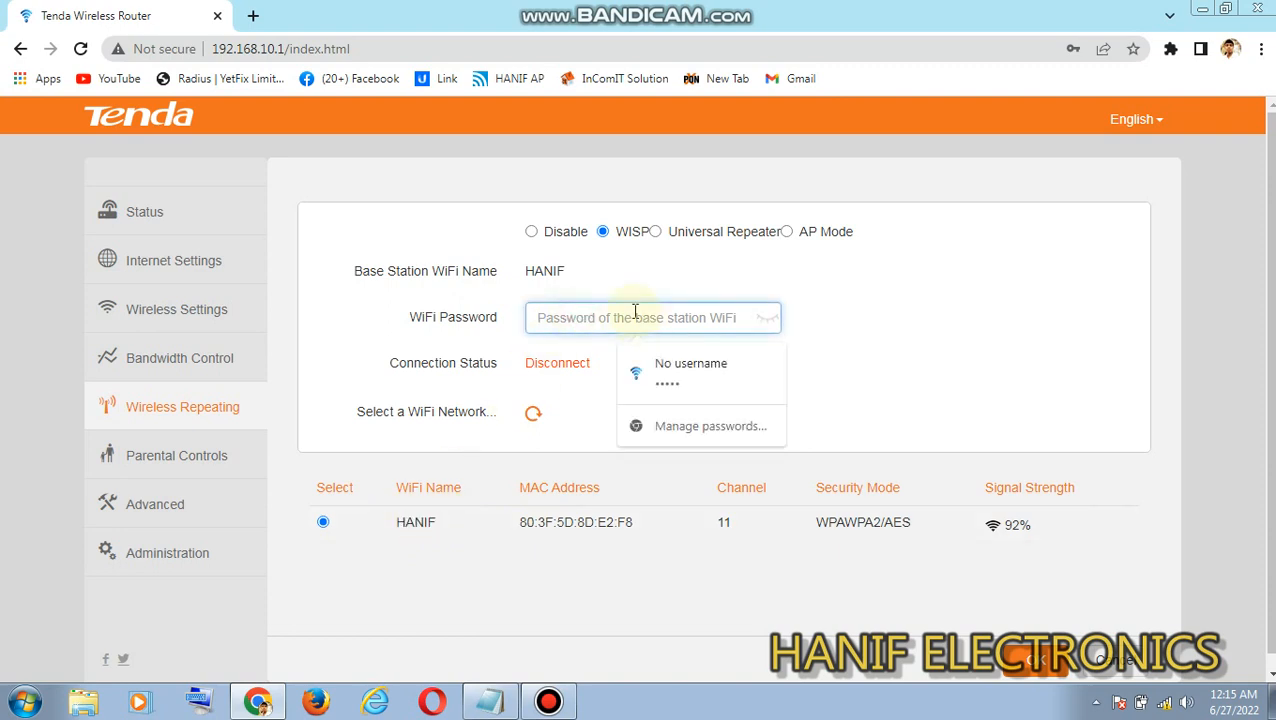
- Configure Universal Repeater mode for the HANIF network with its WiFi password, save it and accept the router reboot
click(655, 231)
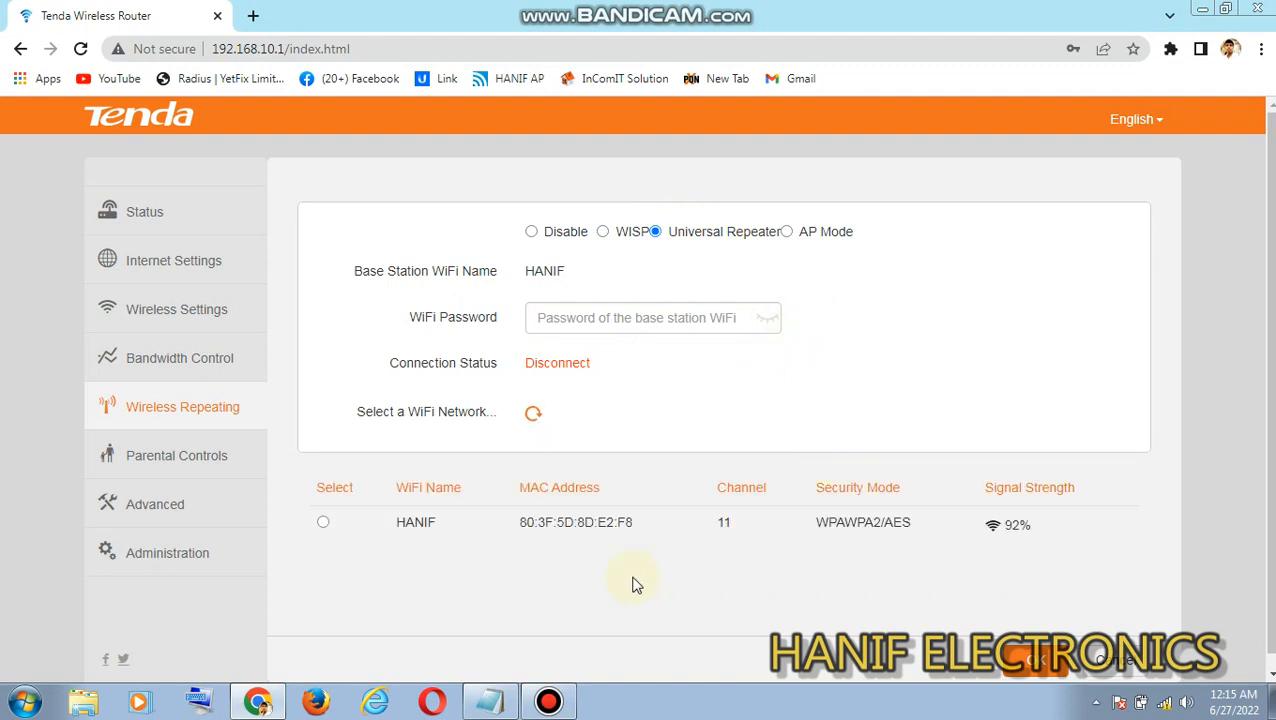
click(323, 523)
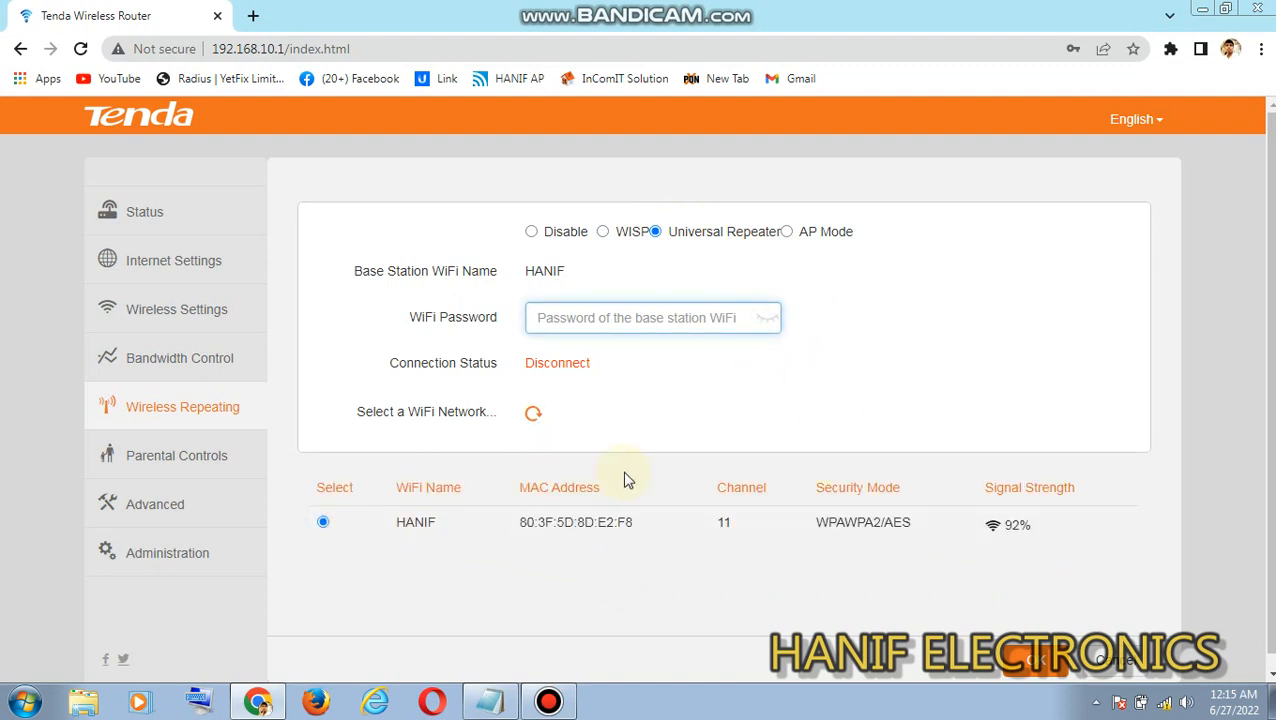
click(603, 318)
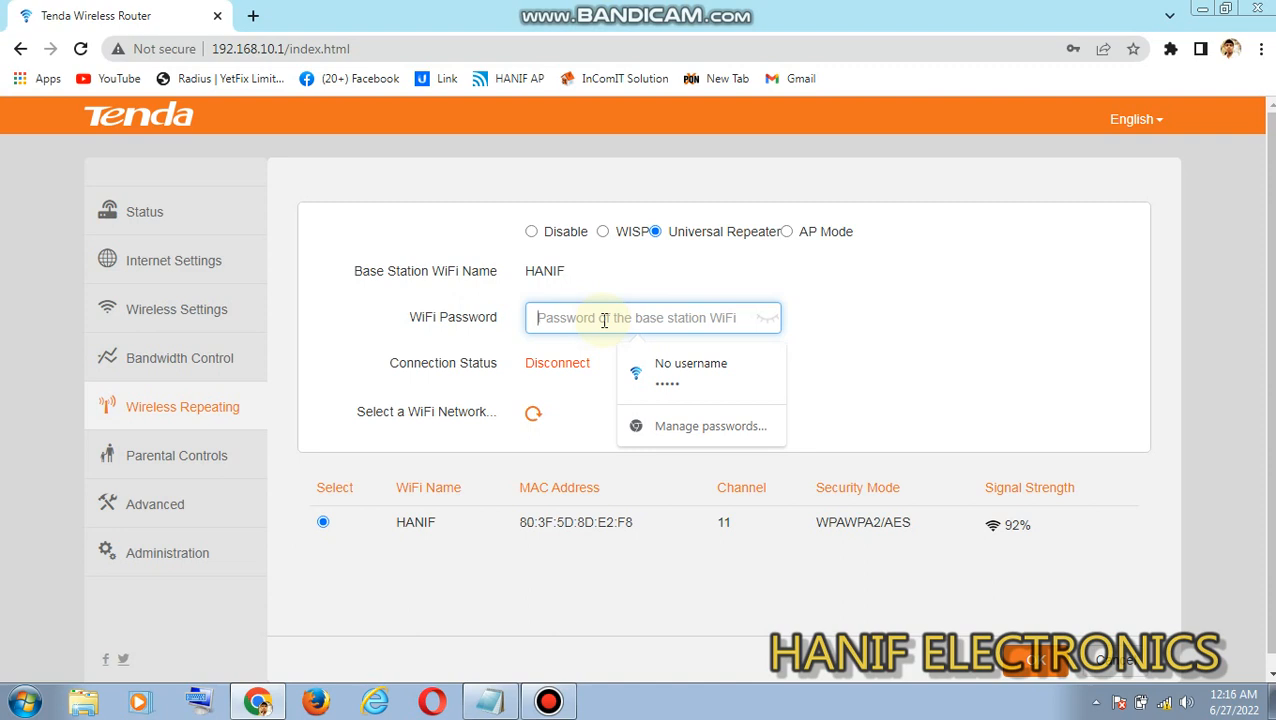
text(•)
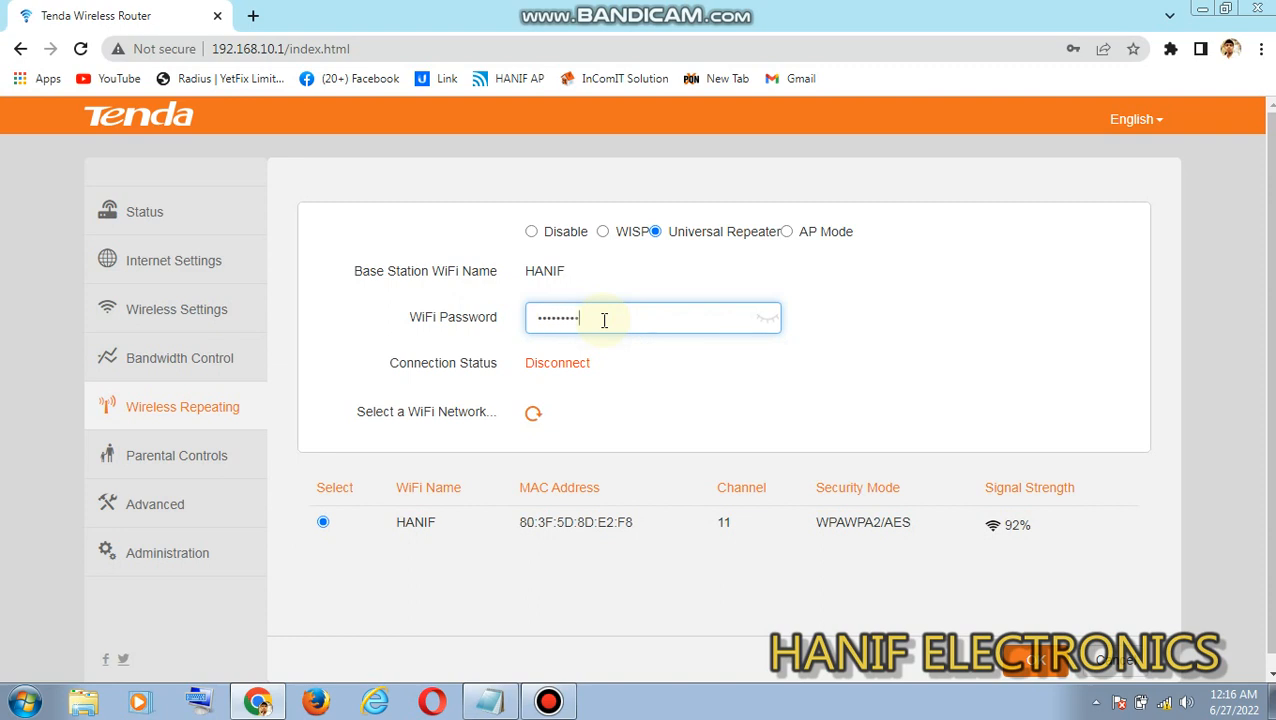
click(768, 318)
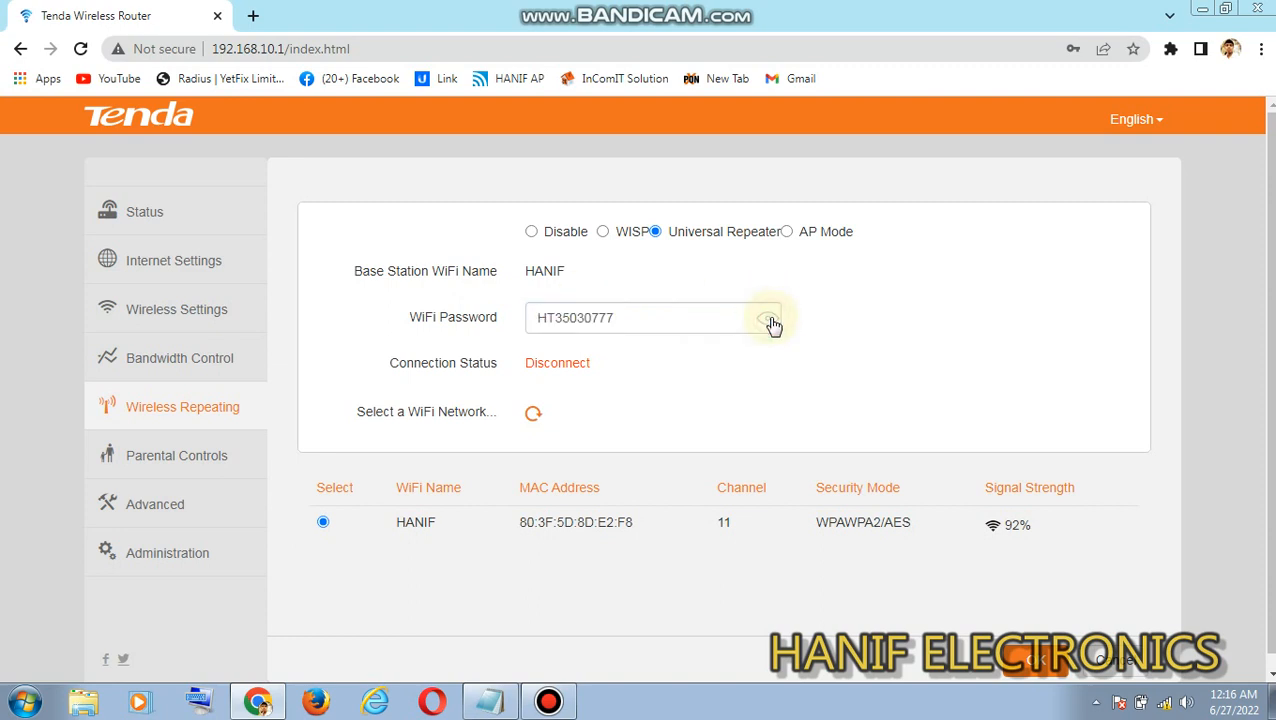
click(627, 316)
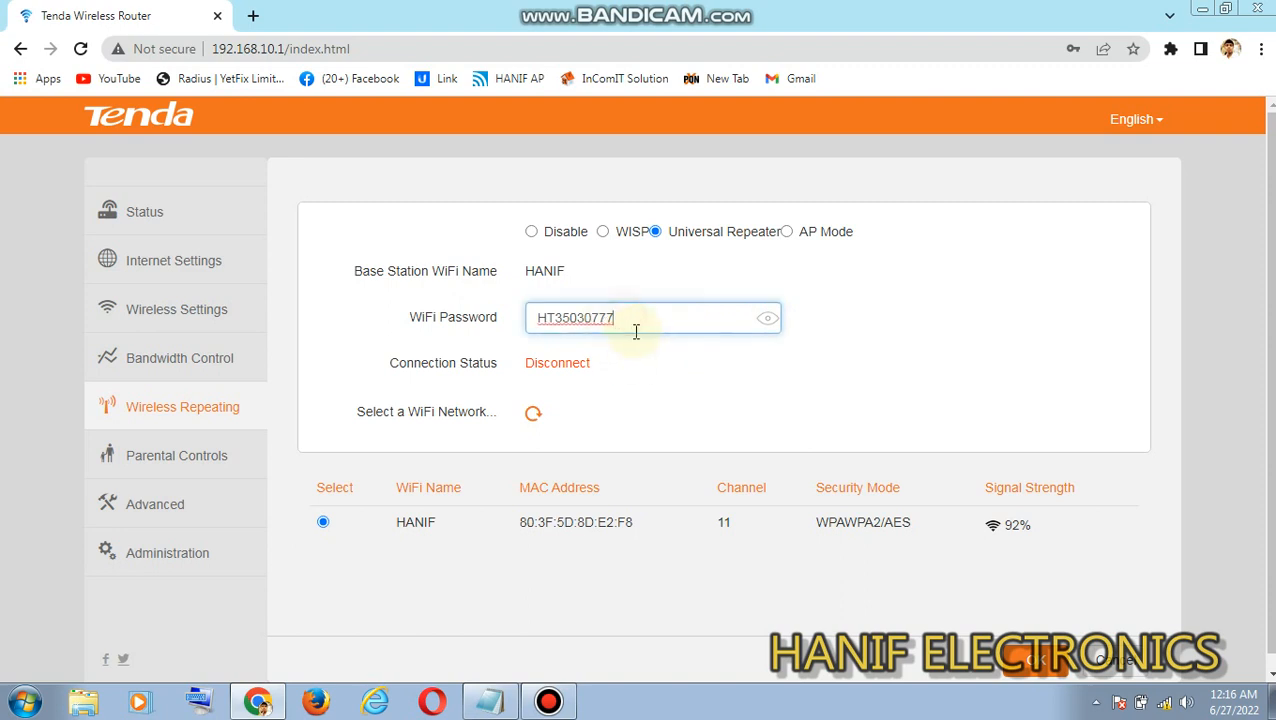
click(1044, 672)
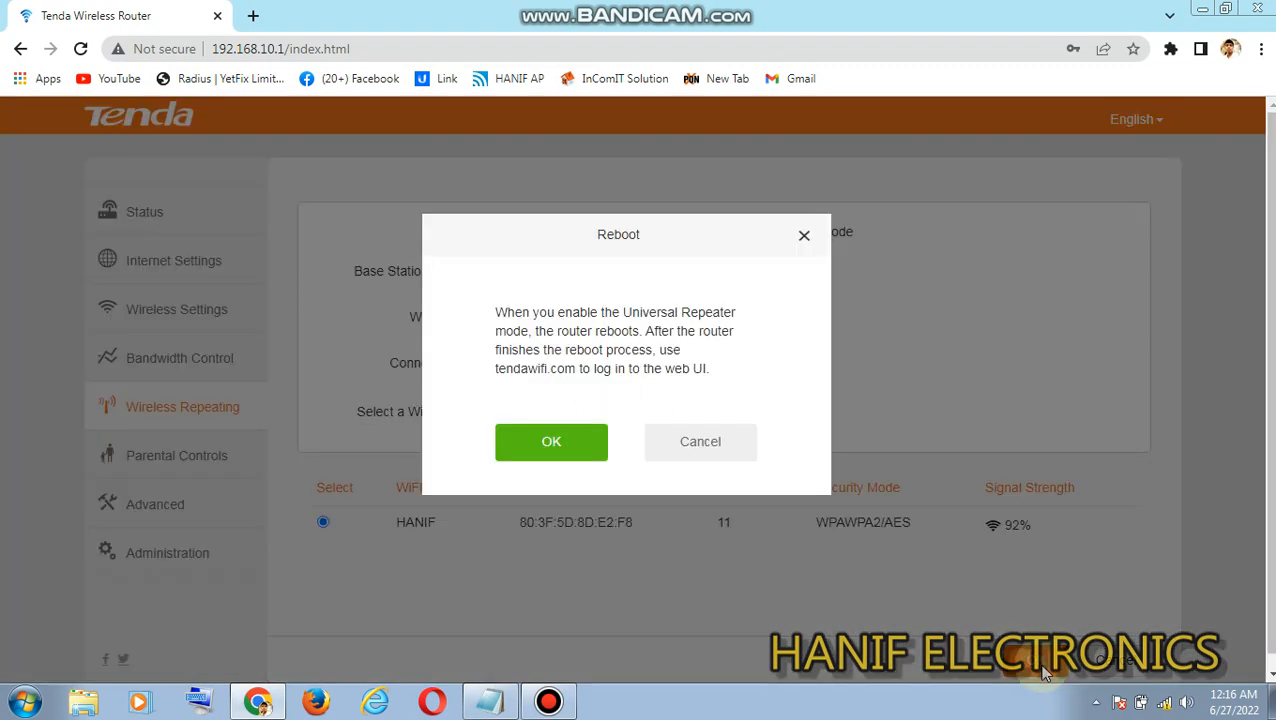
click(555, 445)
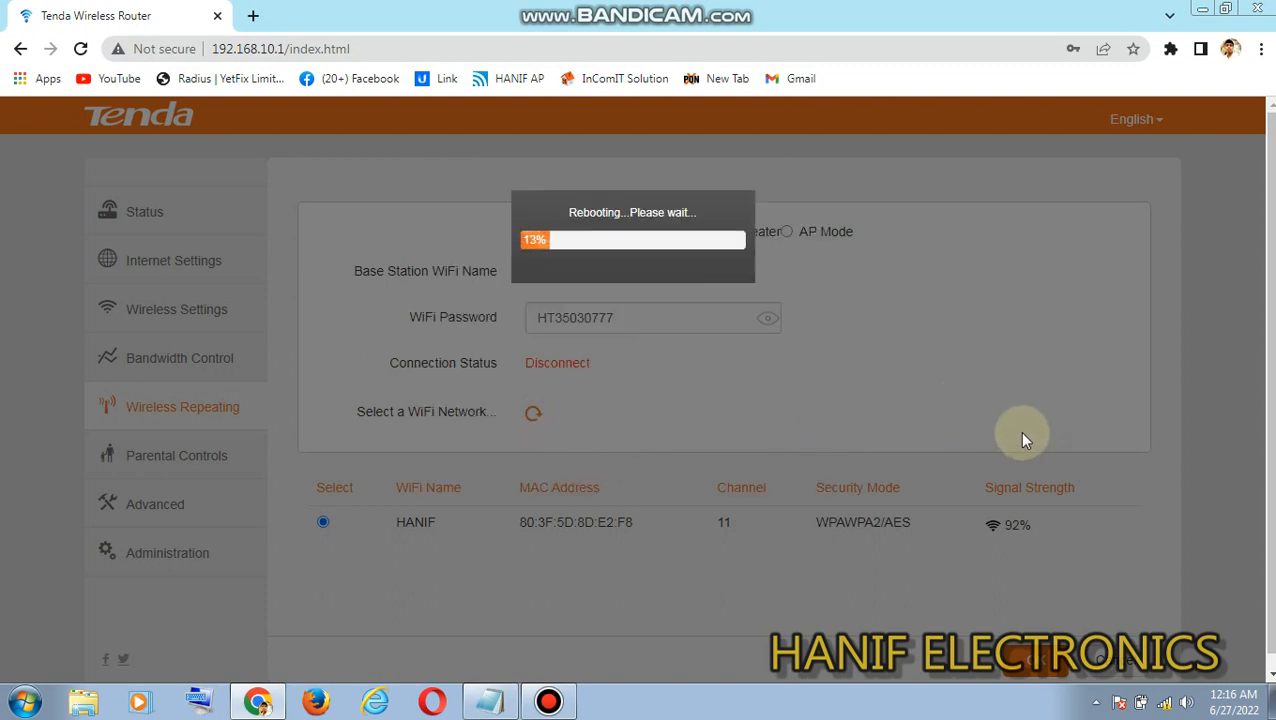
- Reconnect the computer to the Tenda_888888 wireless network and check its connection status
mouse_move(1166, 706)
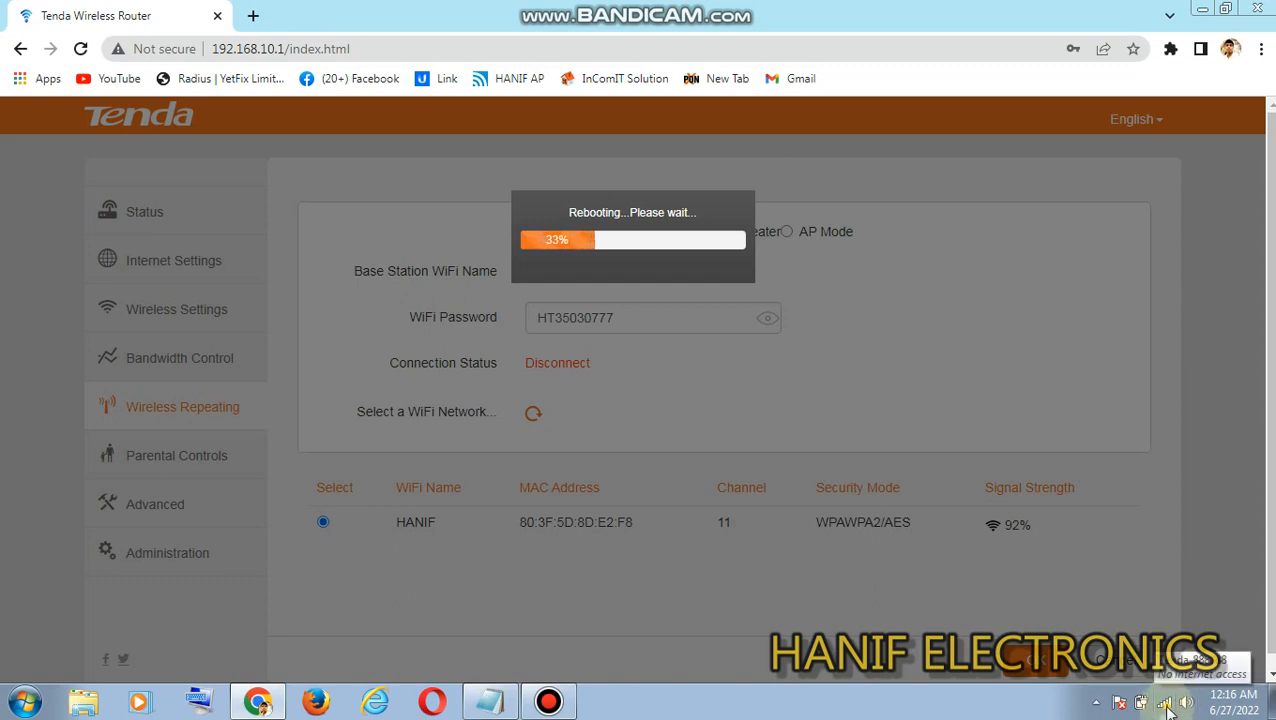
click(1164, 705)
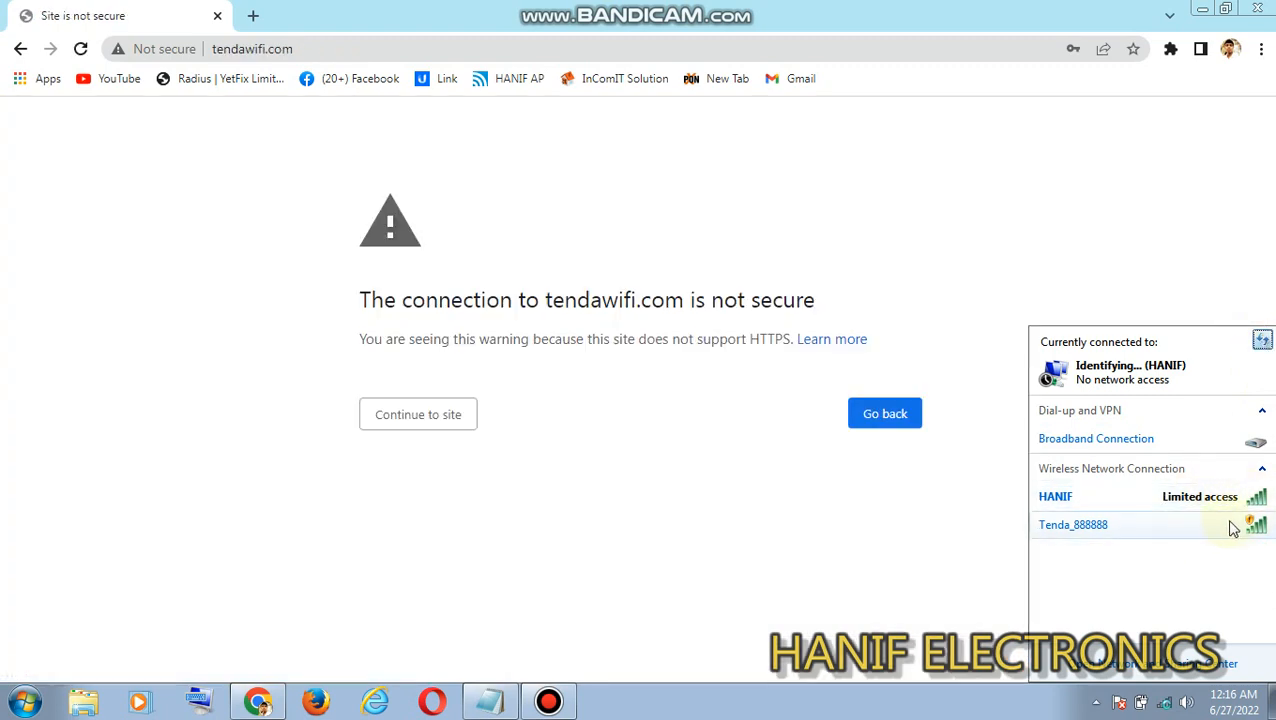
click(1205, 530)
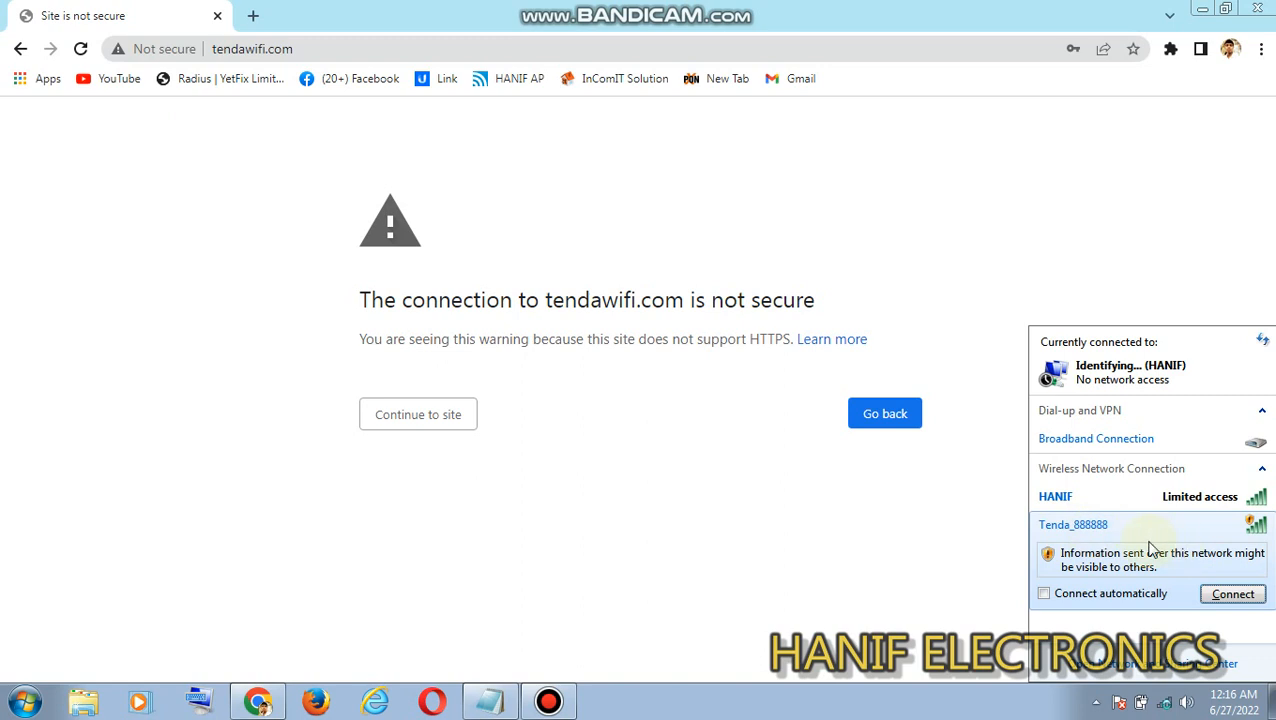
click(1237, 596)
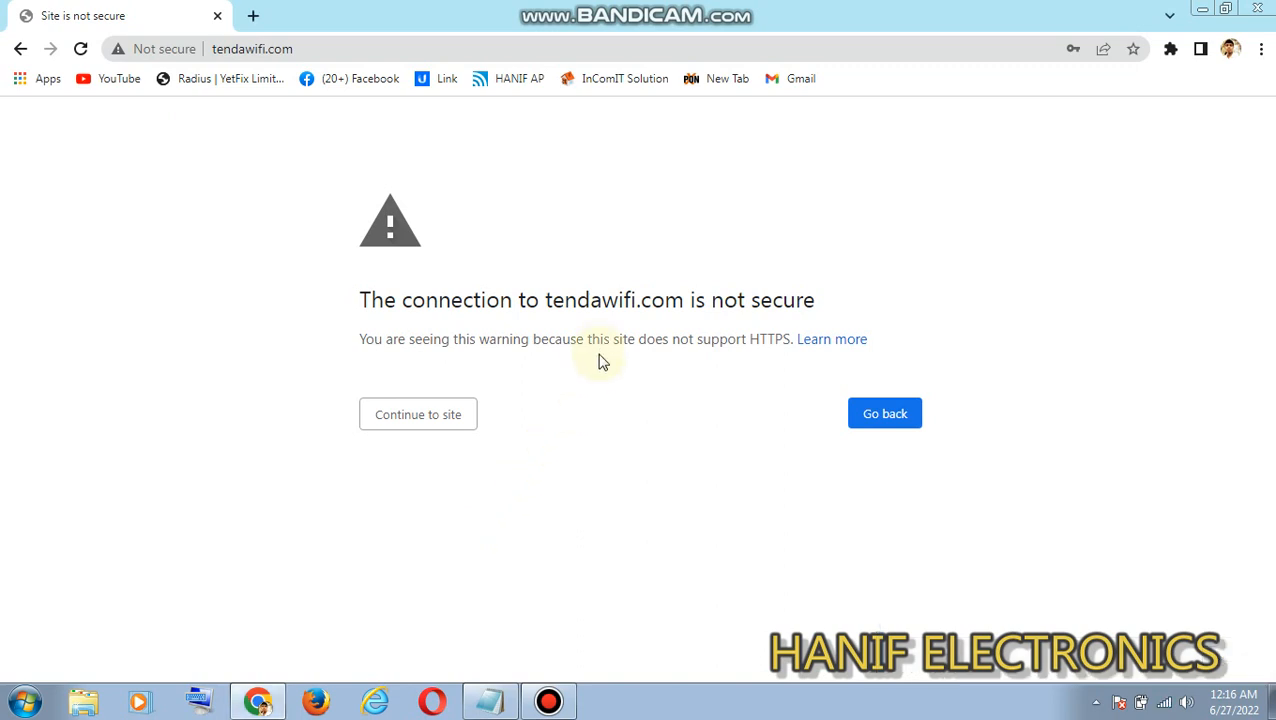
click(1164, 701)
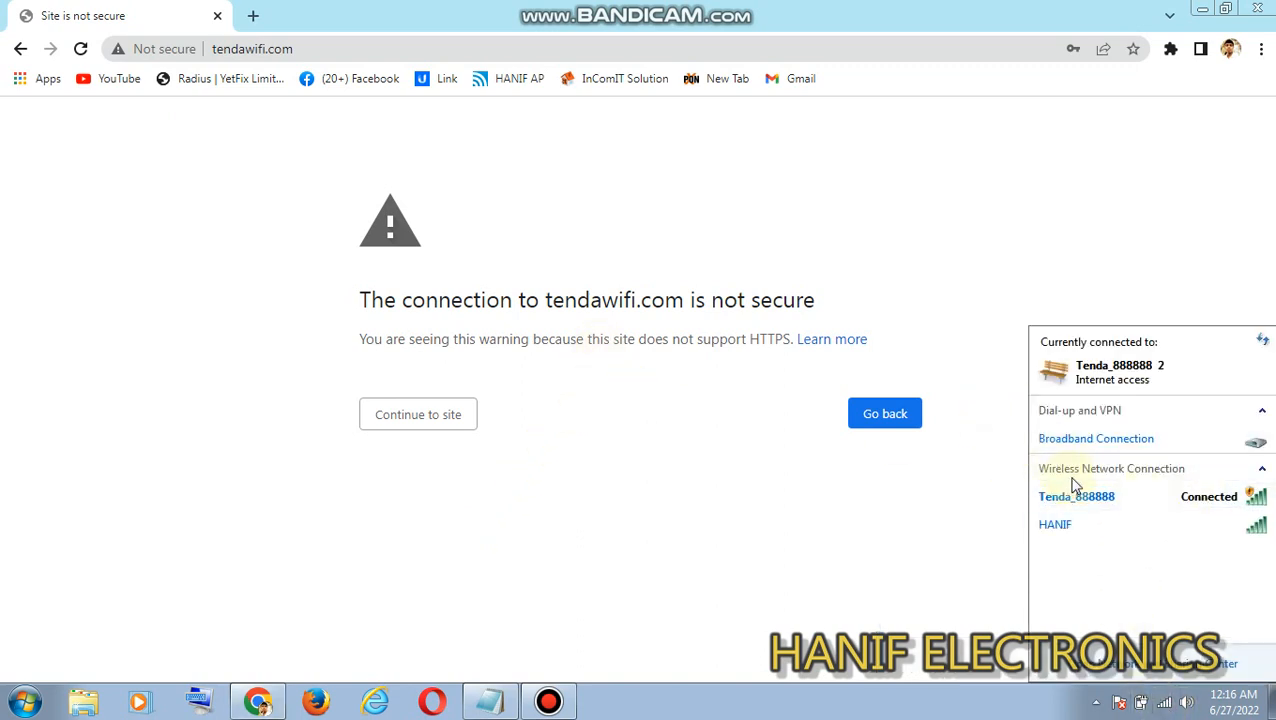
- Load YouTube in a new browser tab and check the Tenda_888888 connection to test internet access through the repeater
click(258, 18)
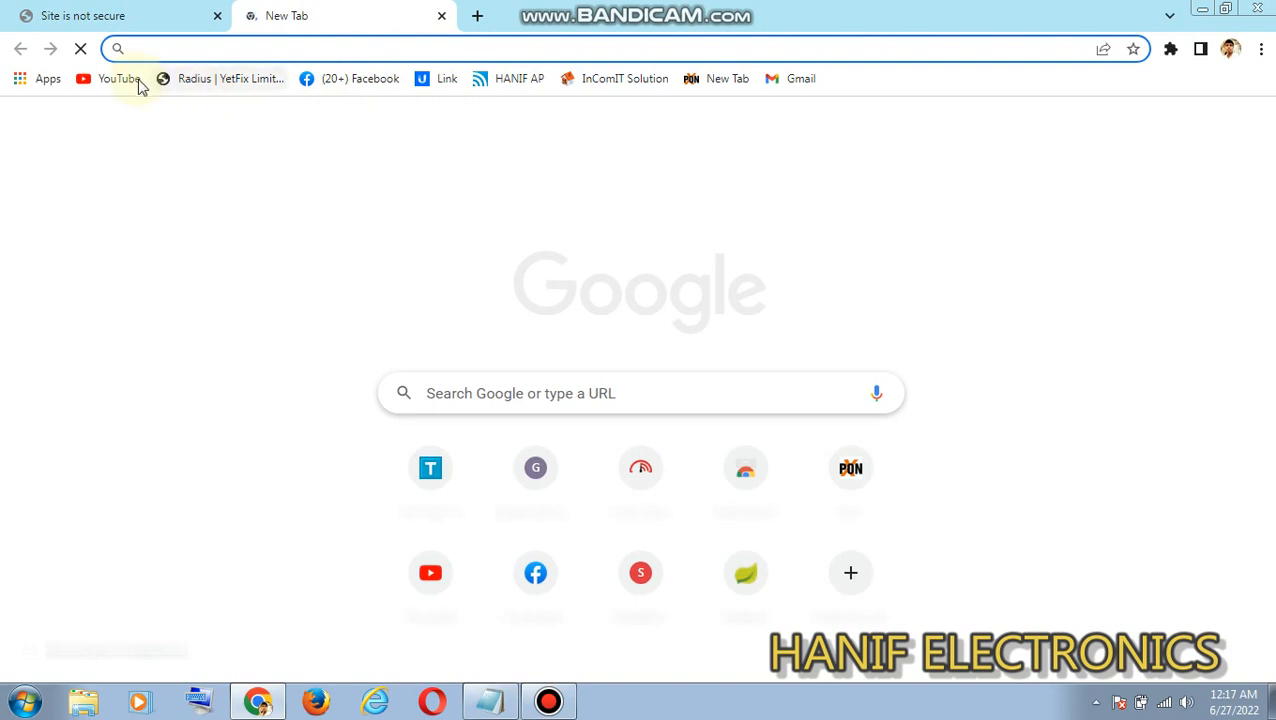
click(118, 78)
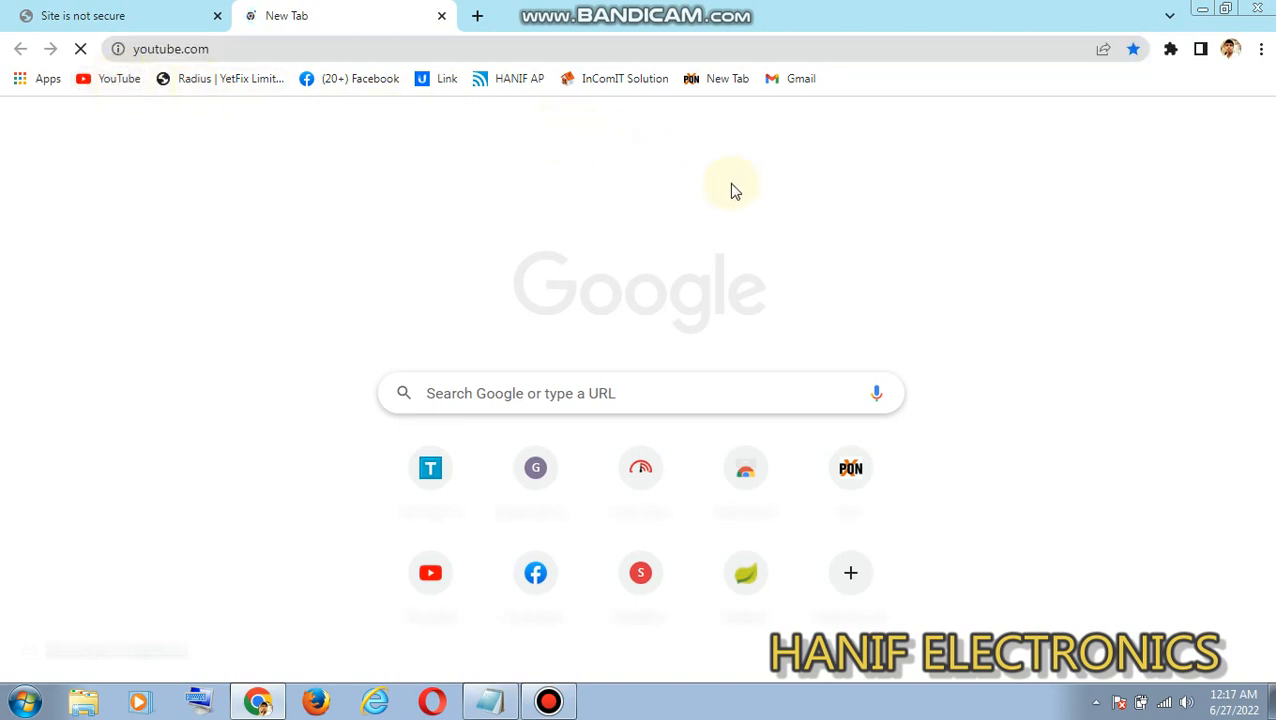
click(1164, 703)
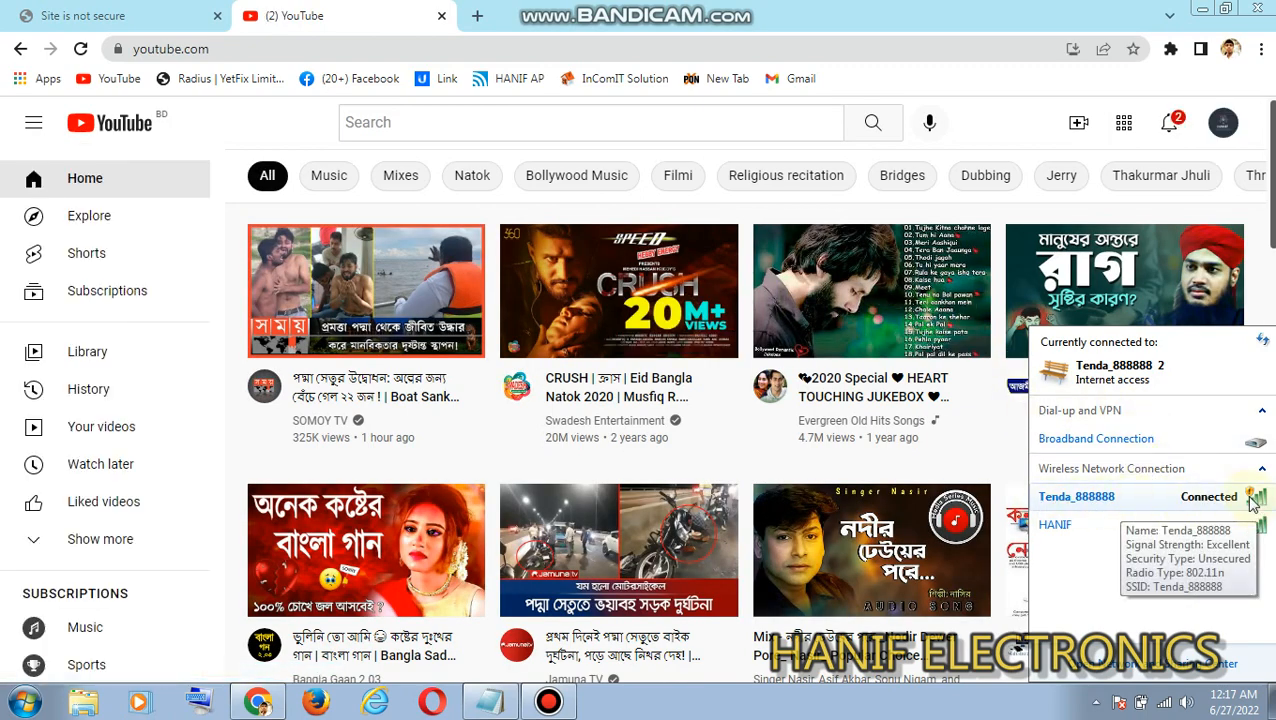
click(1195, 497)
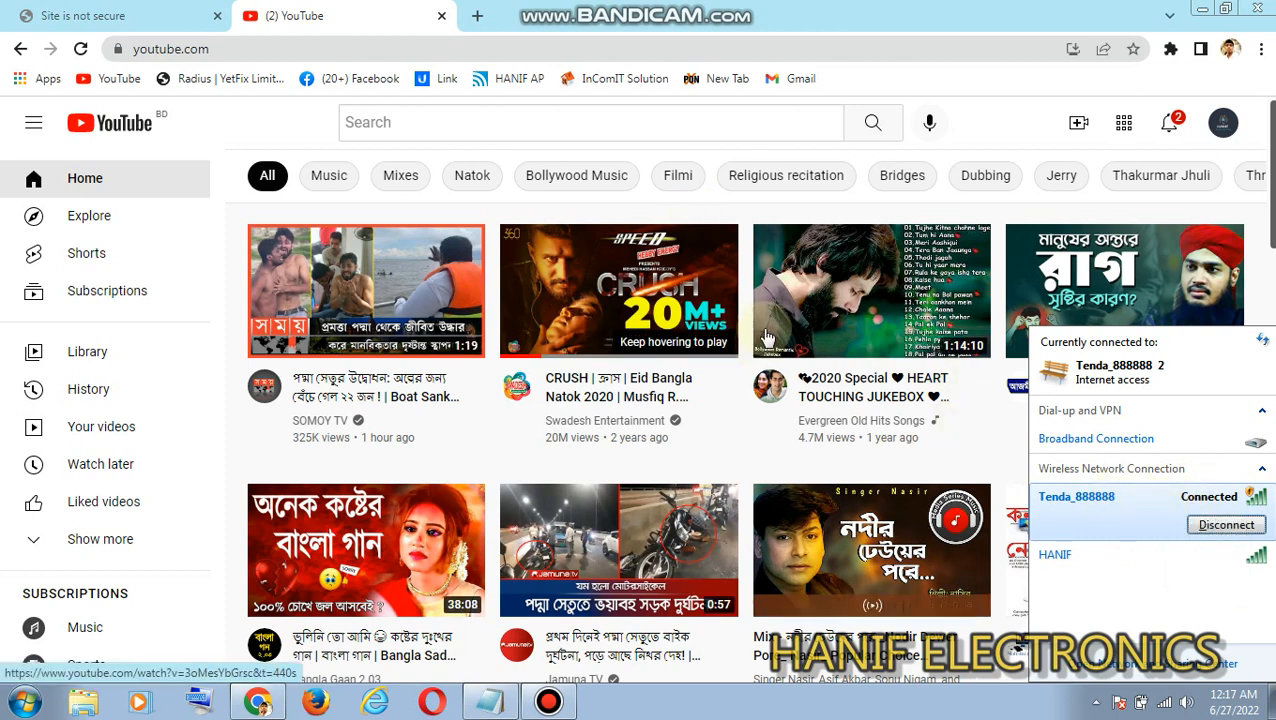
- Search YouTube for "hanif electronics" and open the HANIF ELECTRONICS channel
click(471, 124)
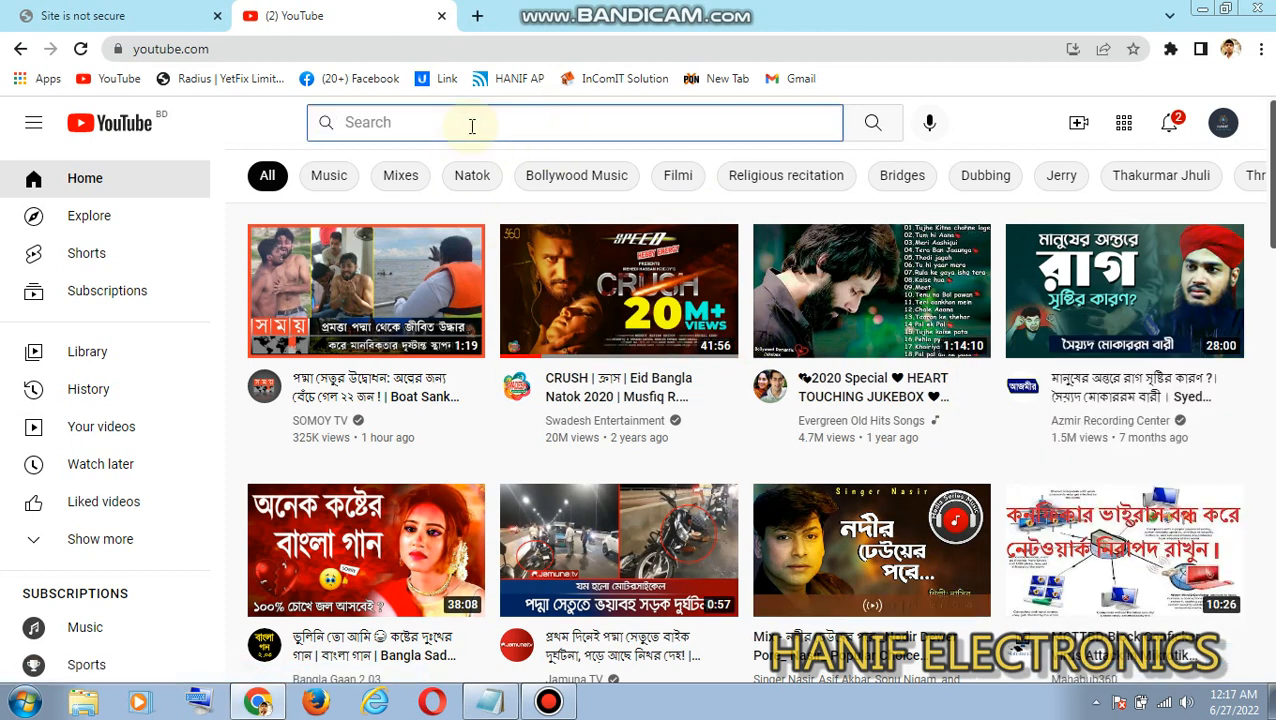
text(ha)
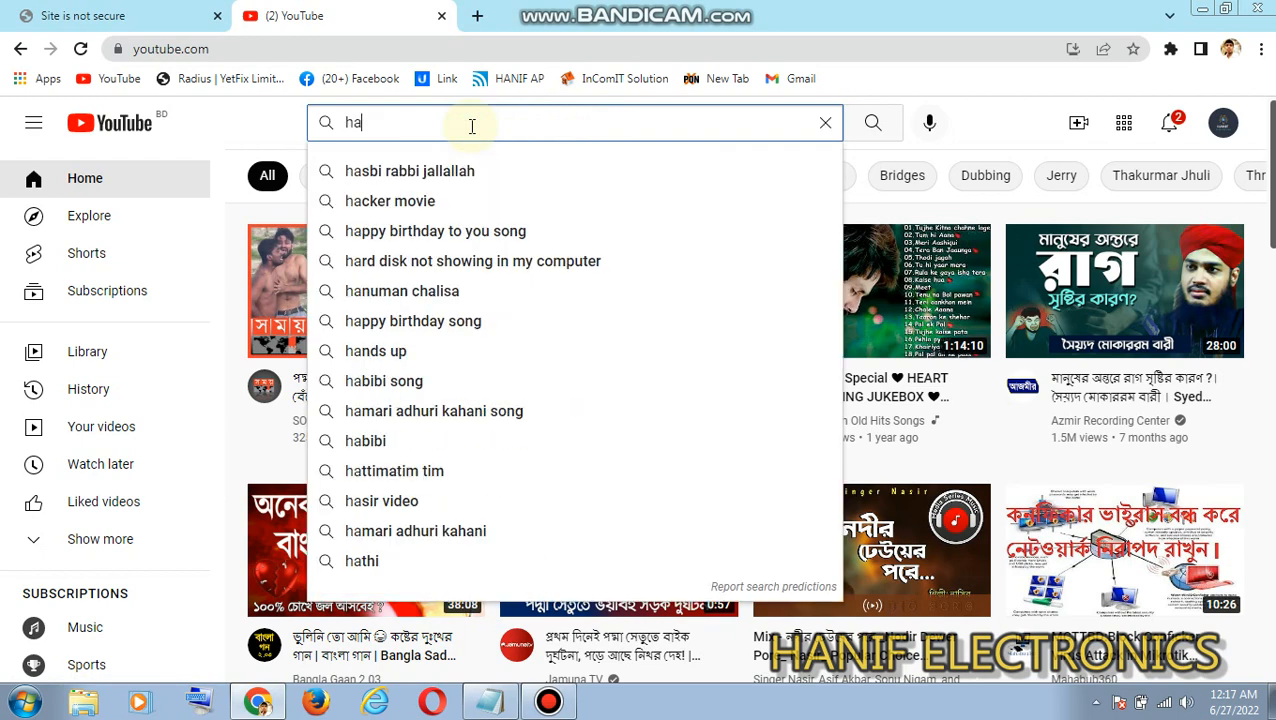
text(nif)
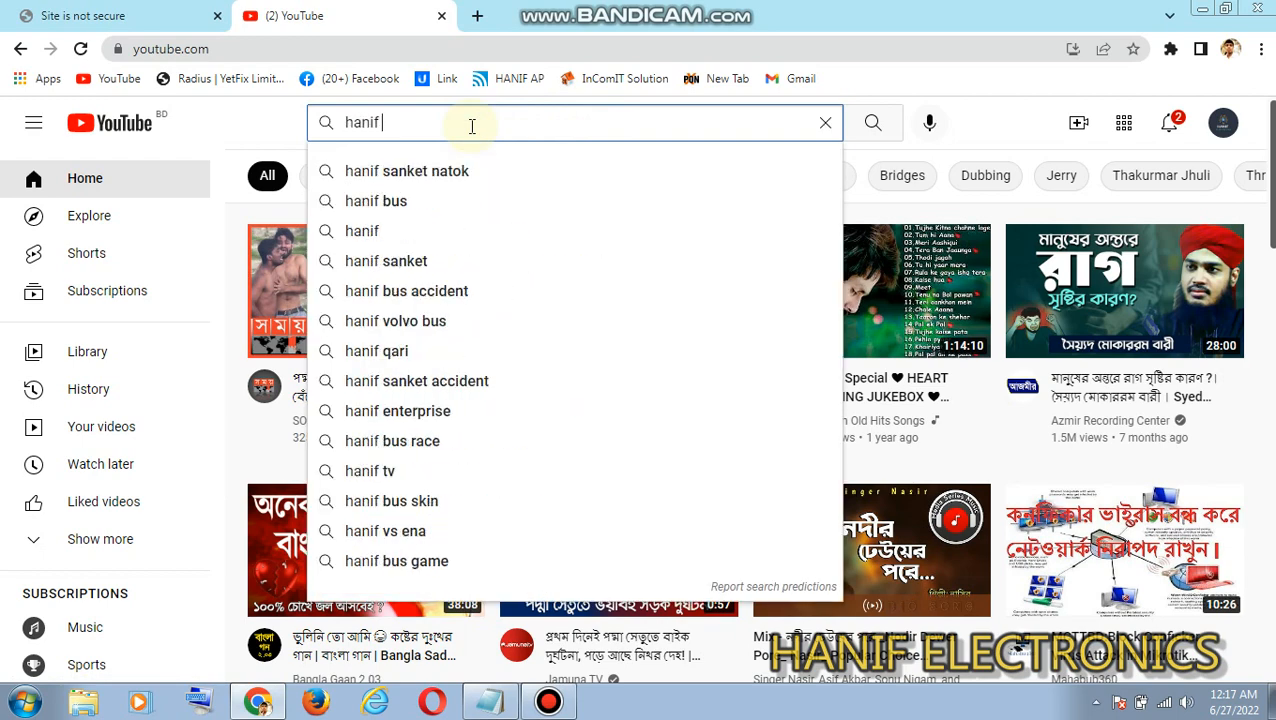
text( el)
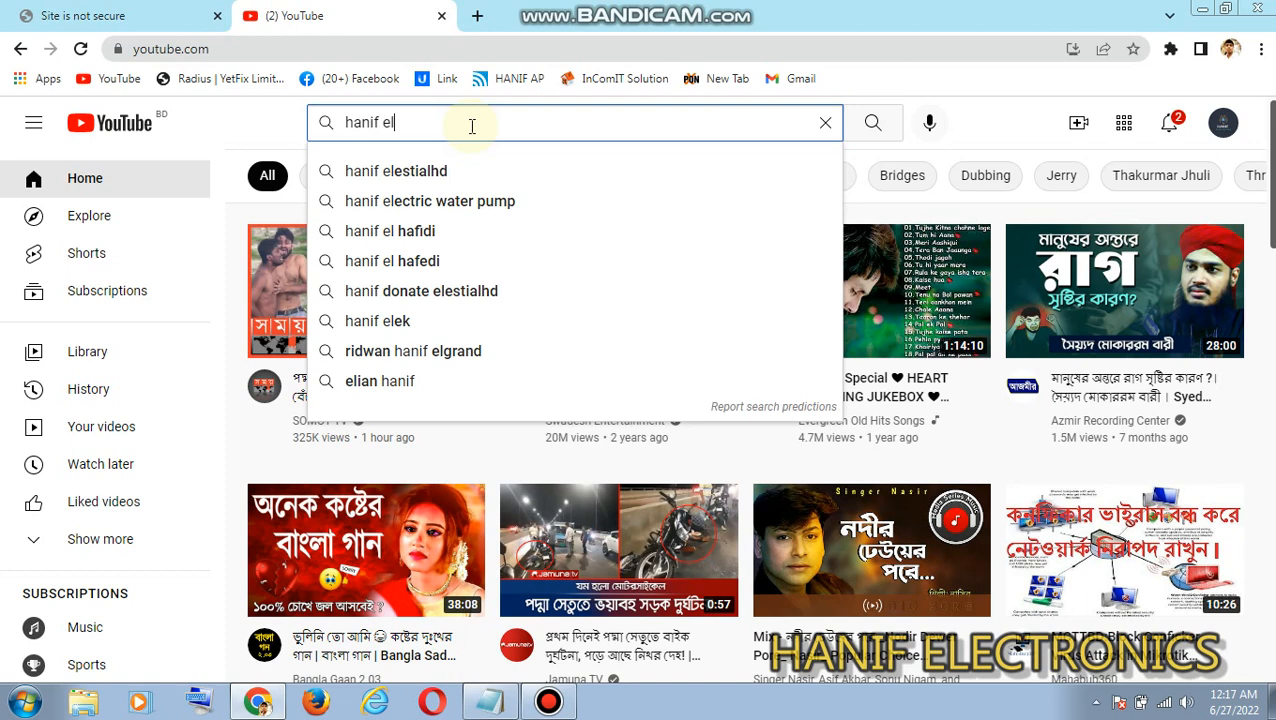
text(ec)
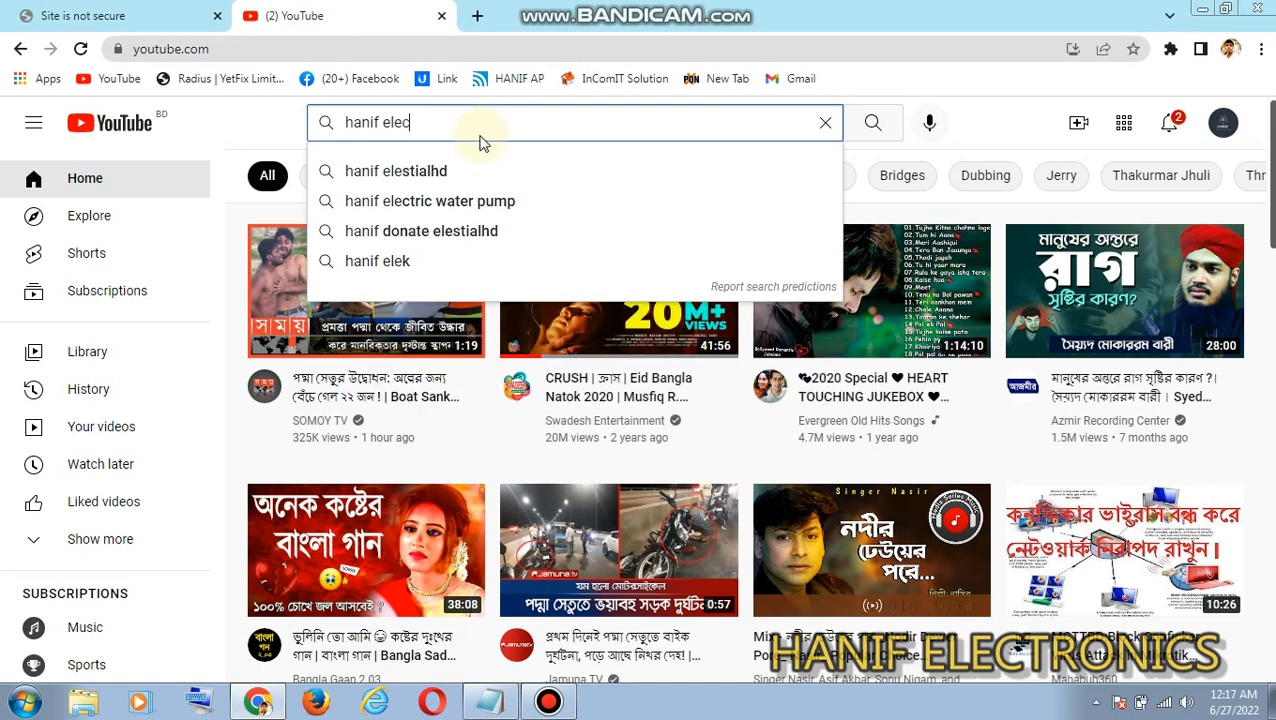
text(troni)
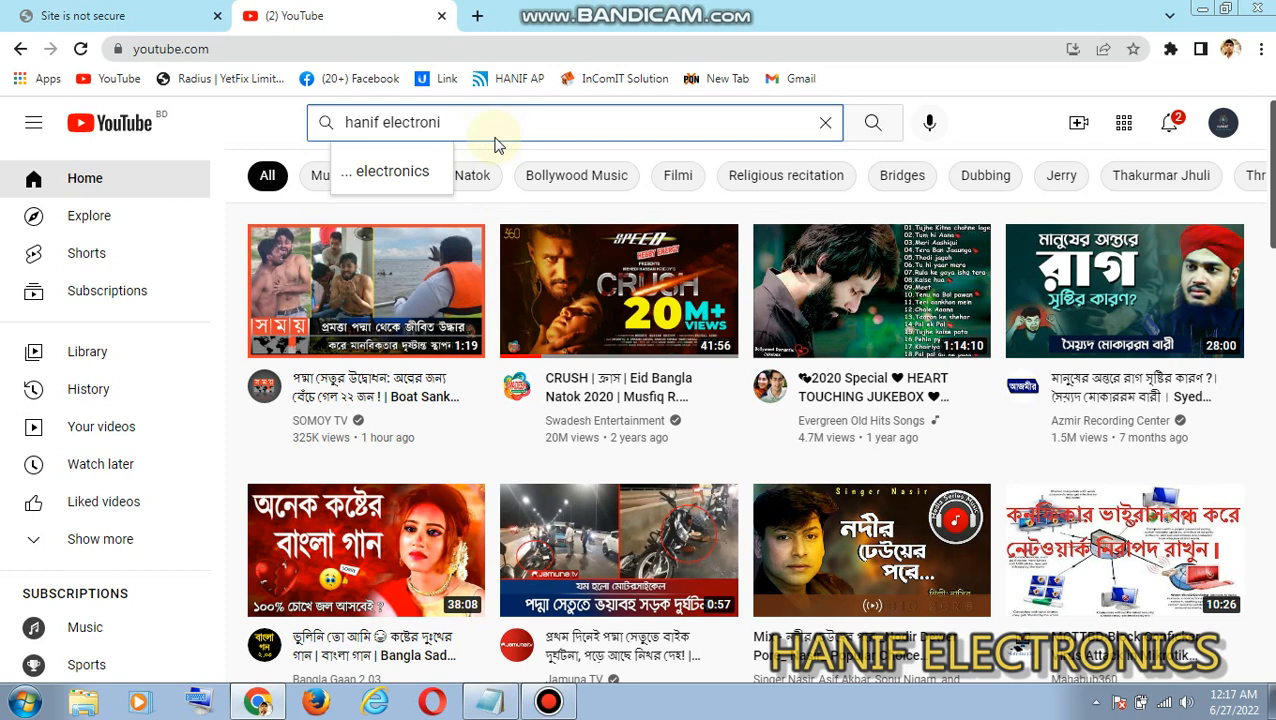
text(cs)
key(Return)
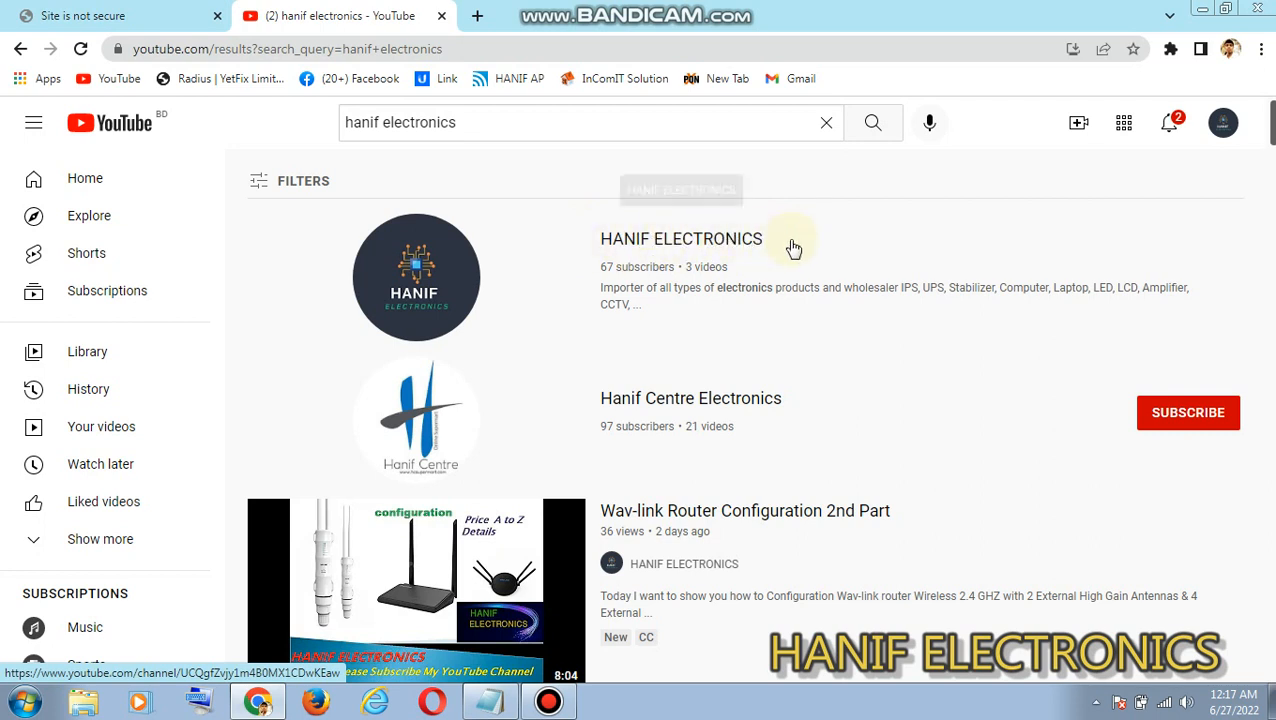
mouse_move(817, 247)
mouse_down()
mouse_move(539, 242)
mouse_move(797, 251)
mouse_up()
click(845, 248)
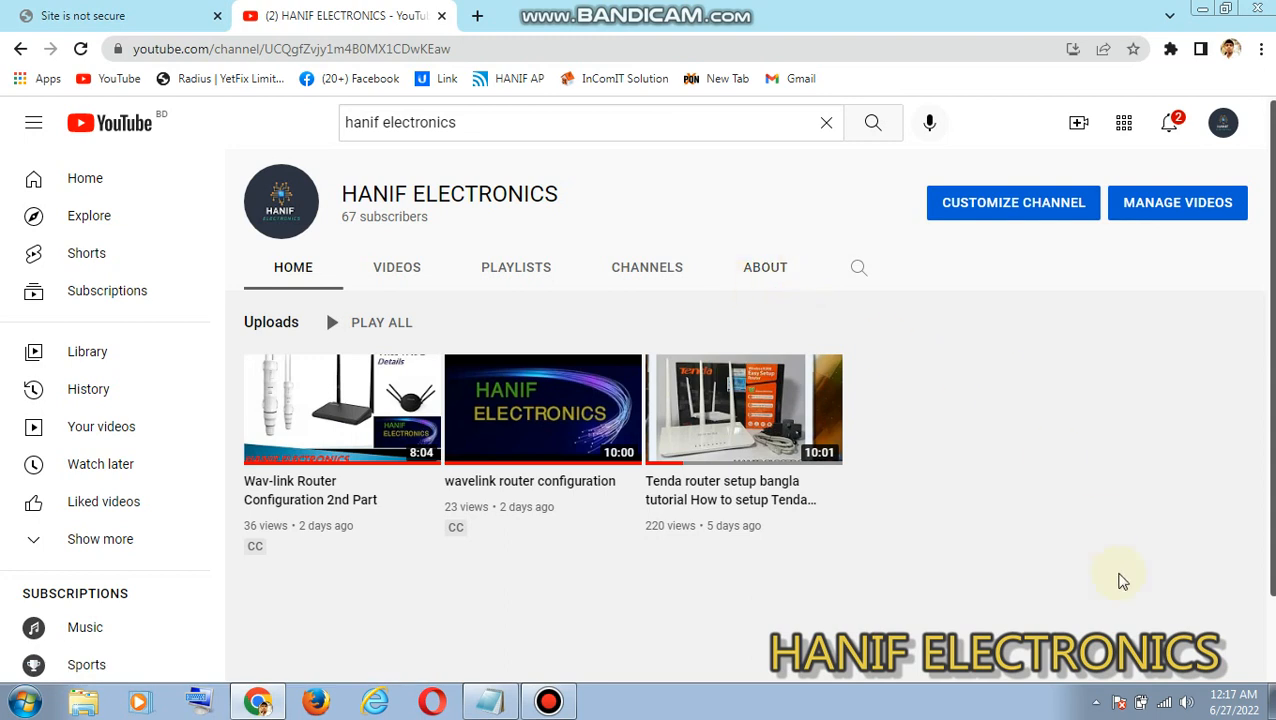
- Check the computer's current wireless connection, and return to the tendawifi.com router page, continuing past the insecure-site warning
click(1166, 706)
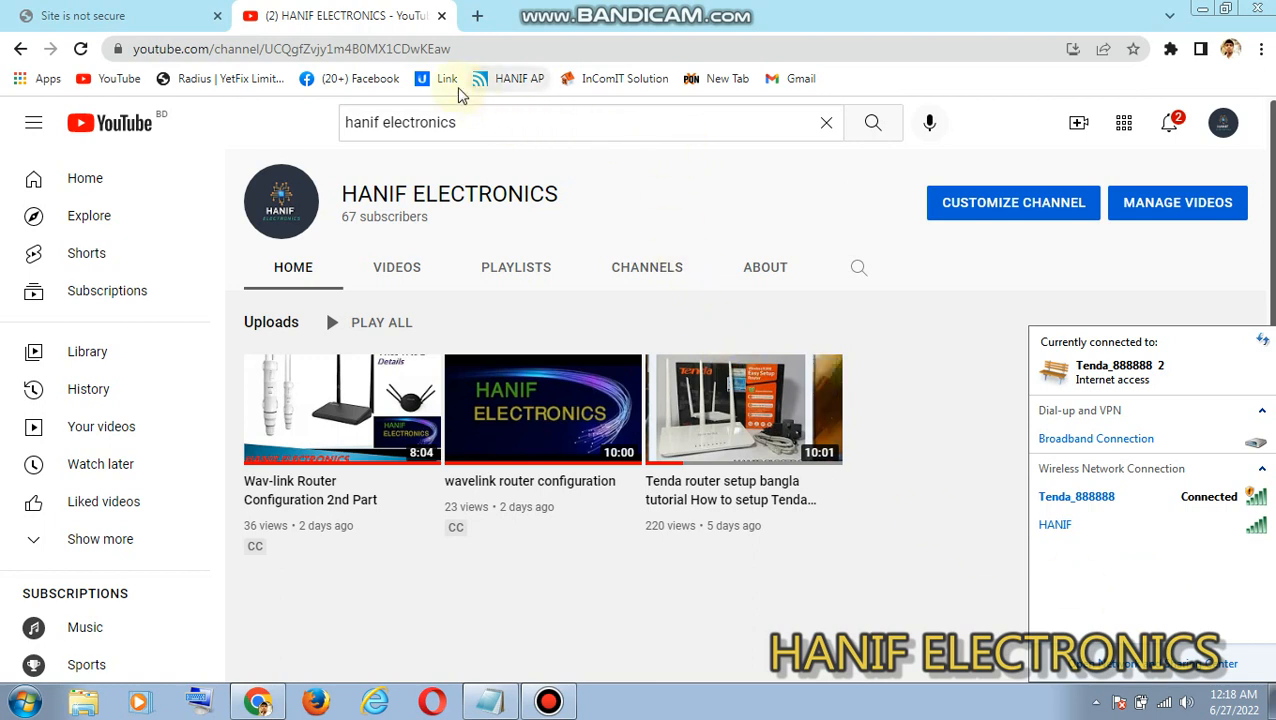
click(148, 14)
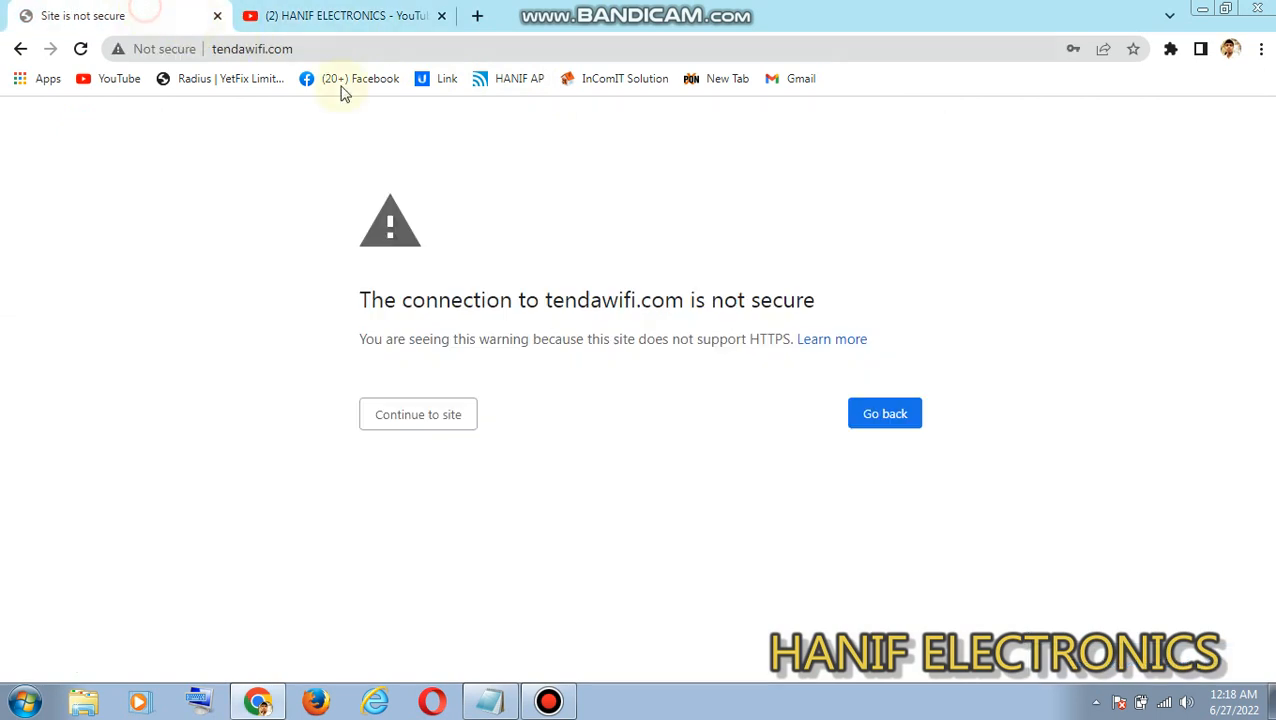
click(436, 420)
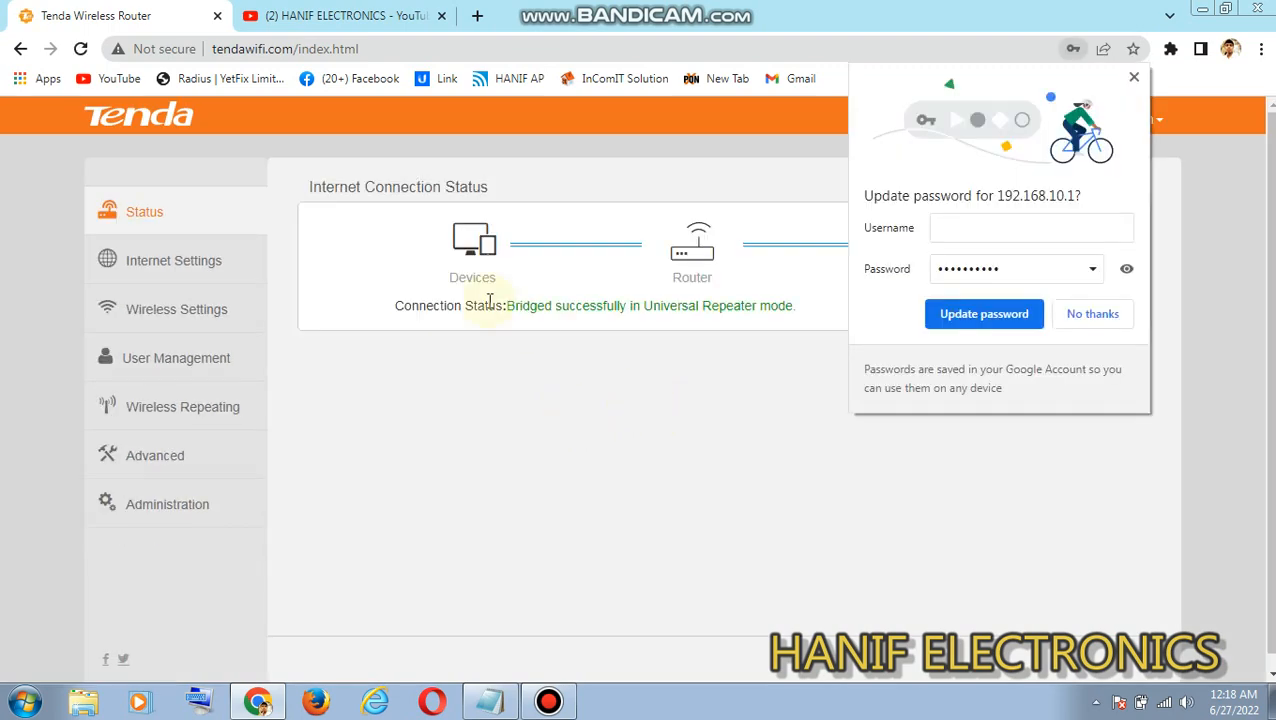
- Examine the connection status on the router's Status page and dismiss the browser's offer to update the saved password
drag(516, 310, 809, 319)
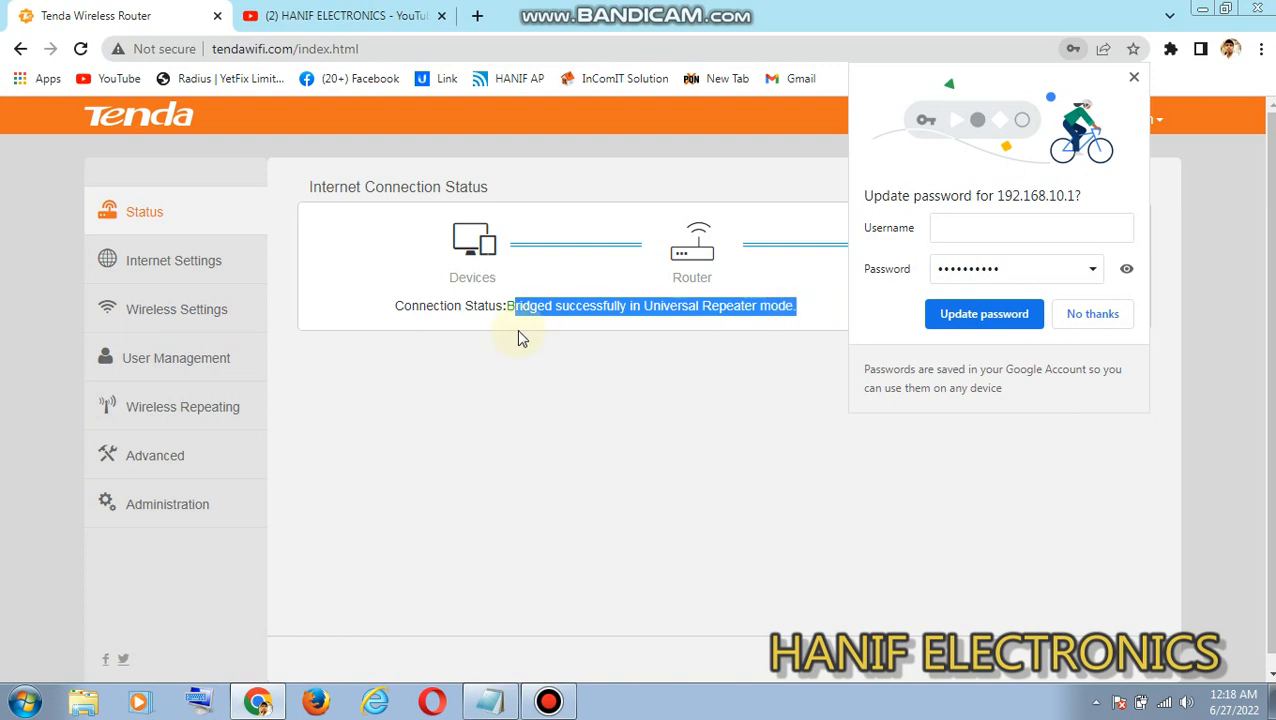
click(688, 355)
drag(815, 315, 642, 307)
click(766, 310)
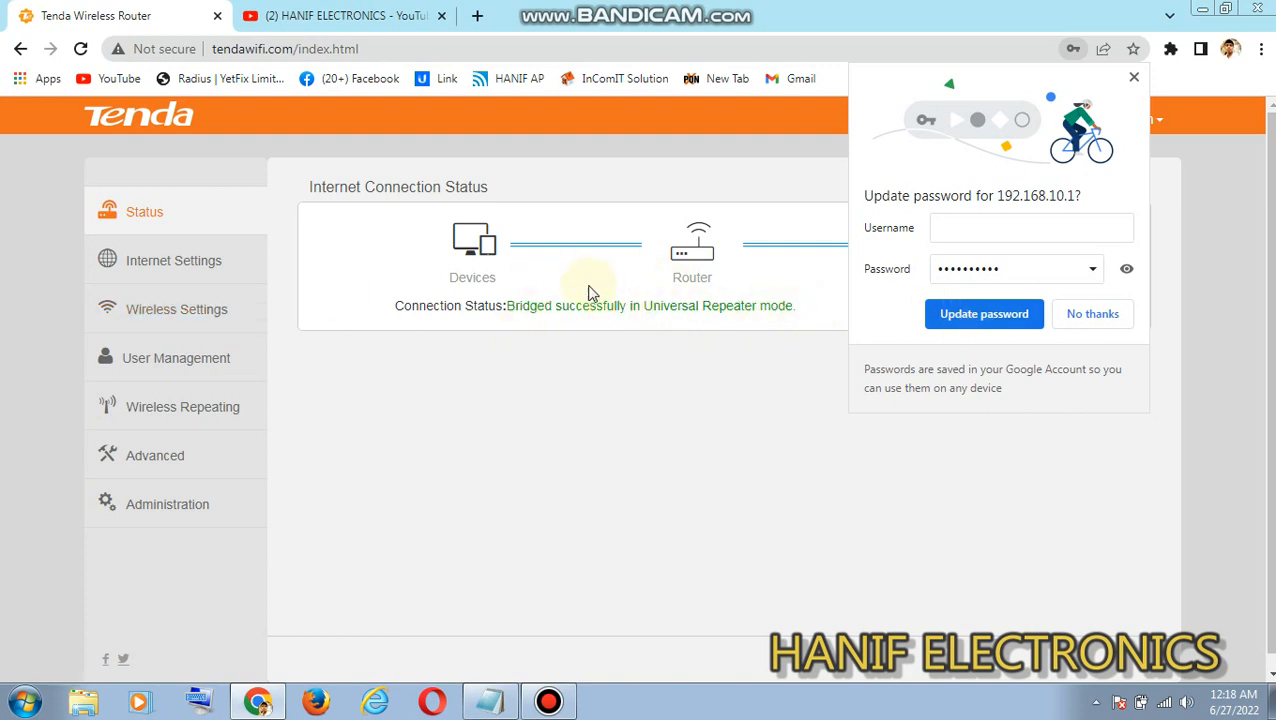
click(1134, 77)
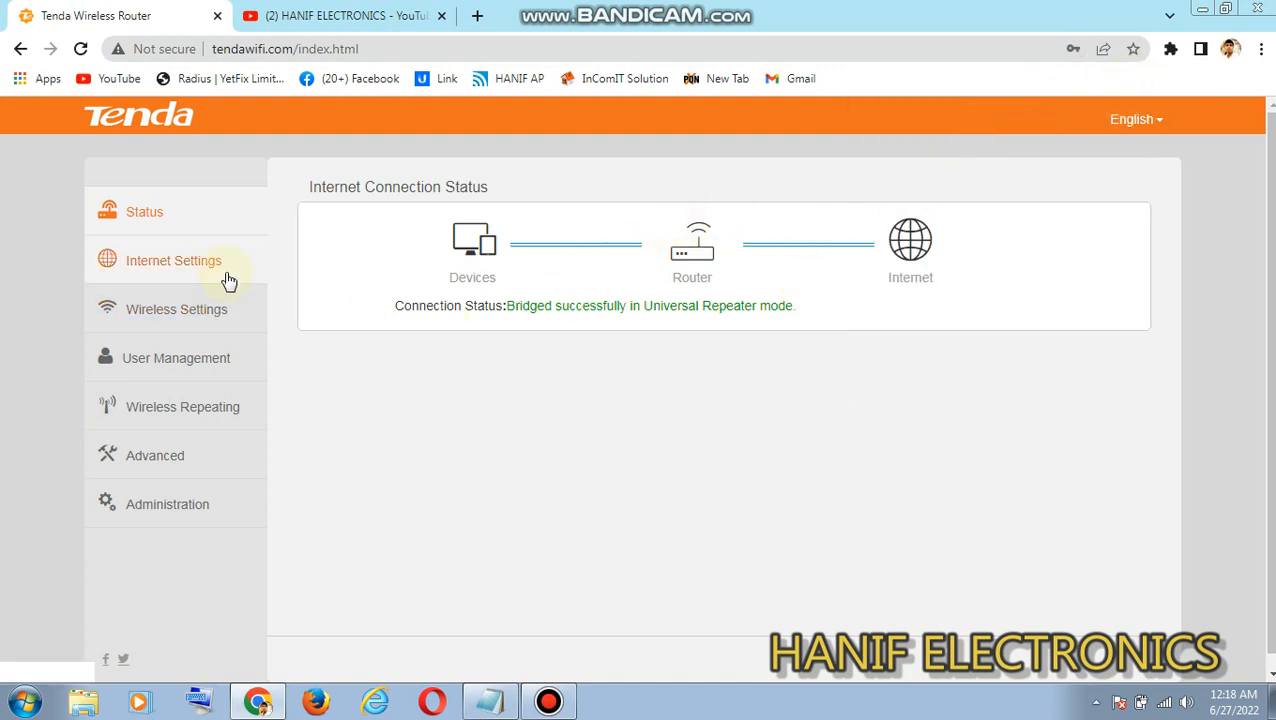
- Review the router's Internet Settings and the online devices under User Management
click(226, 276)
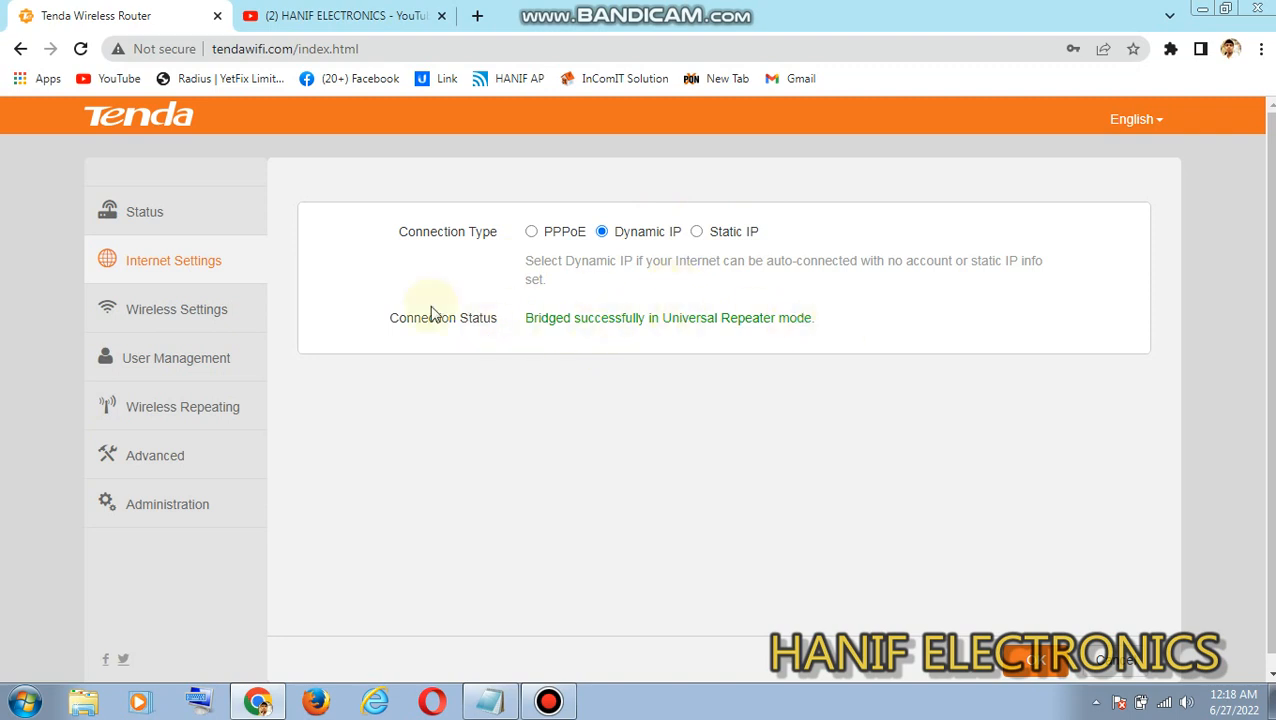
click(176, 362)
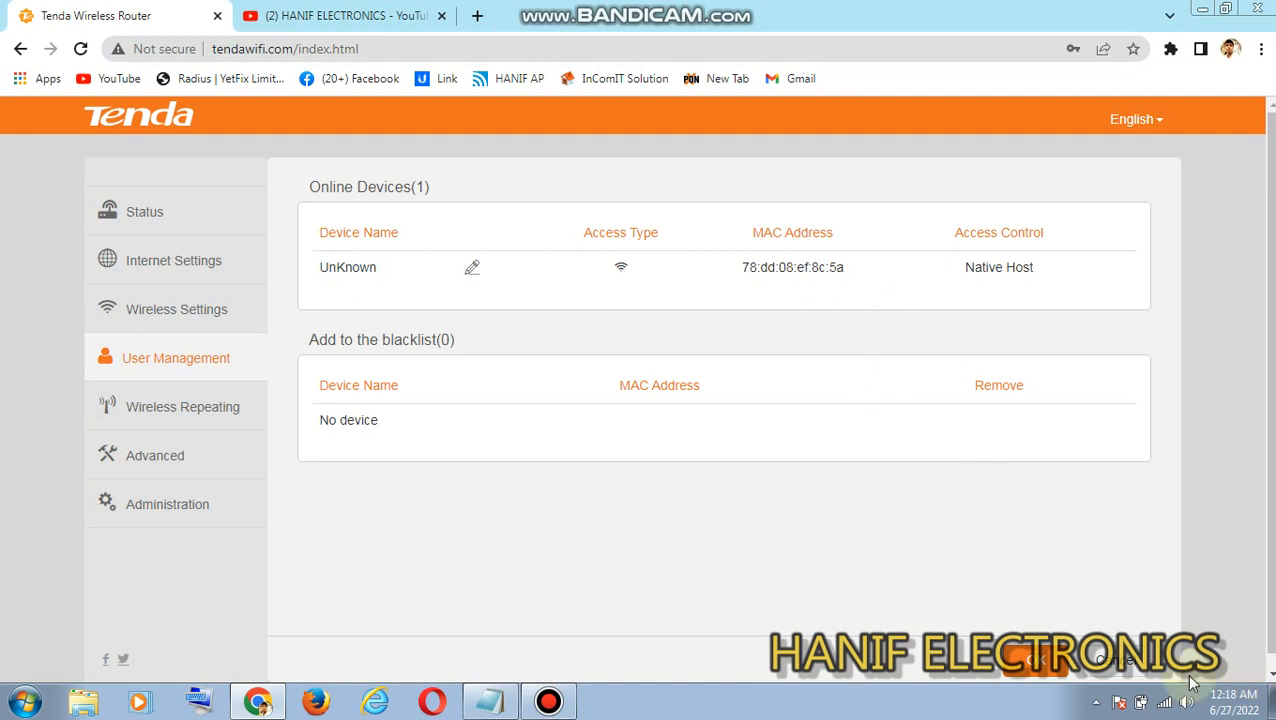
click(1096, 702)
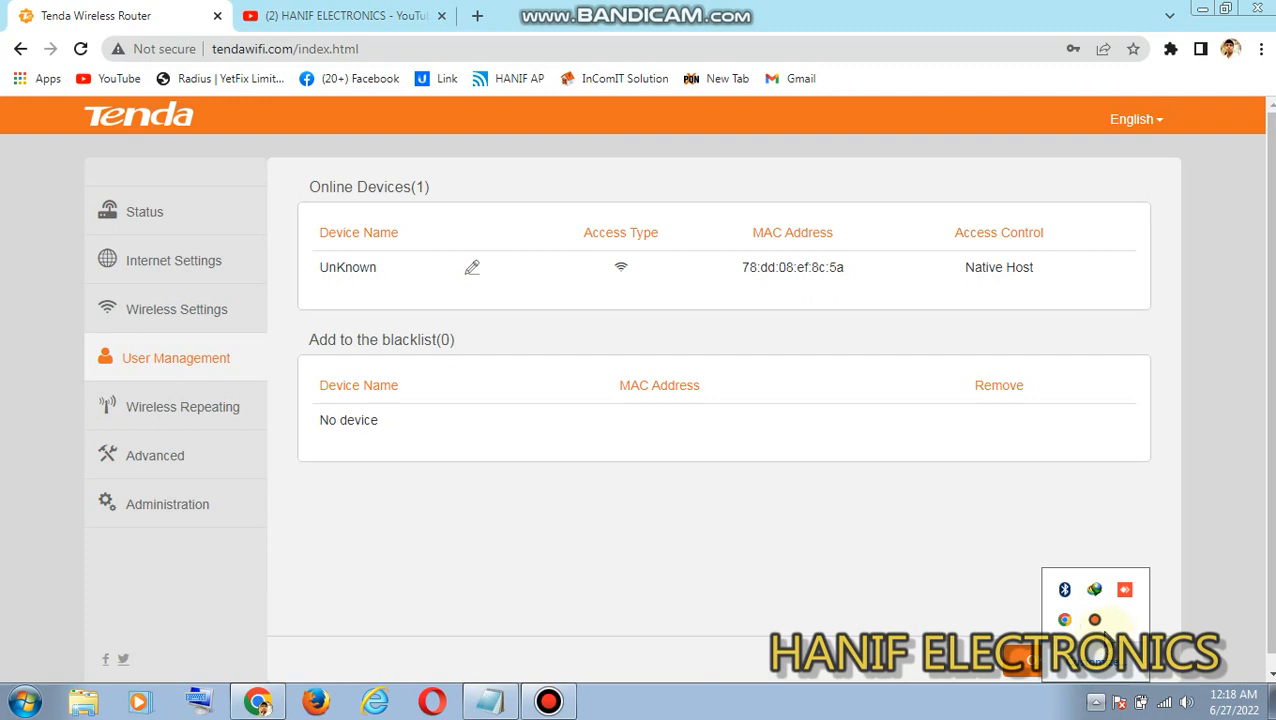